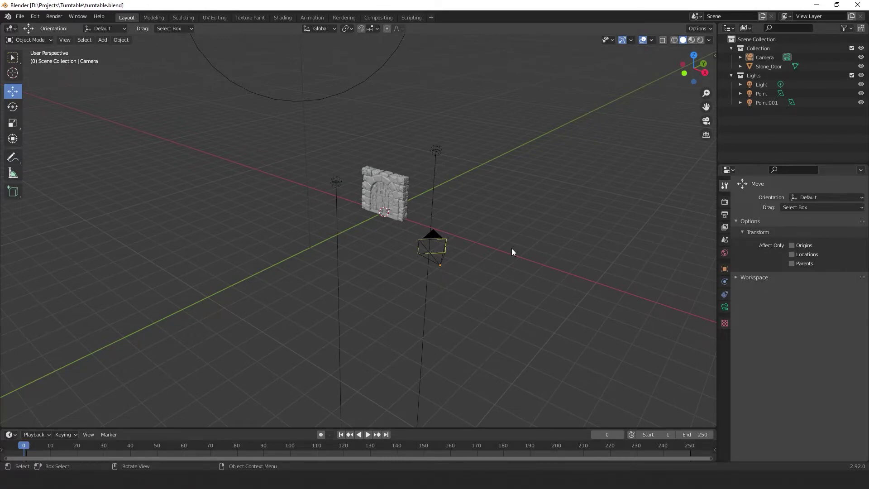
Add a Bezier circle around the stone door and scale it uniformly to about 8.67
{"action": "key", "text": "shift+a"}
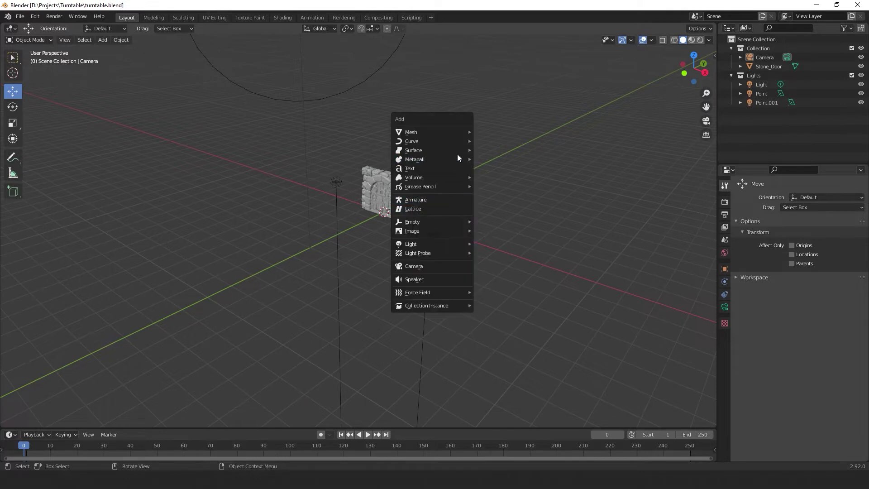
{"action": "mouse_move", "coordinate": [459, 143]}
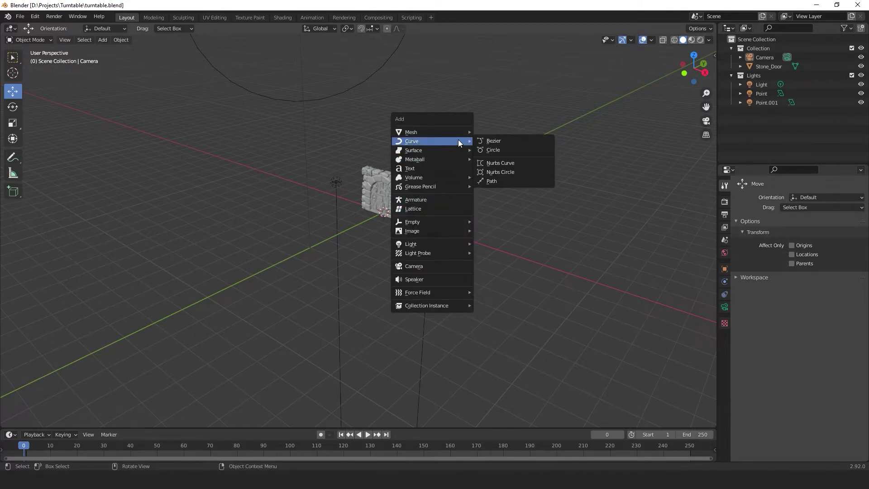
{"action": "left_click", "coordinate": [518, 152]}
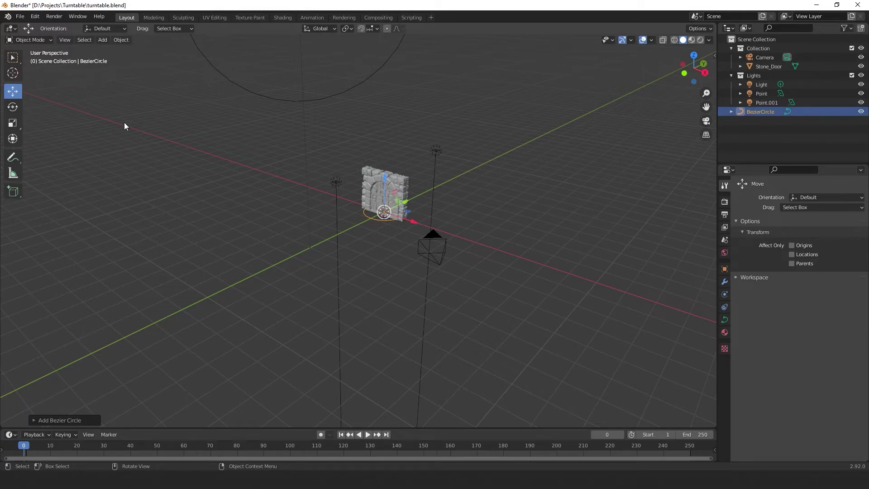
{"action": "left_click", "coordinate": [13, 121]}
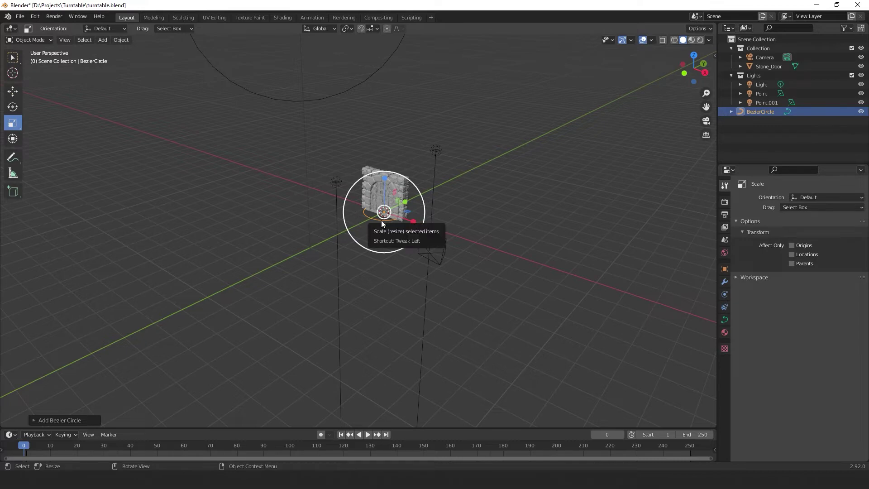
{"action": "key", "text": "s"}
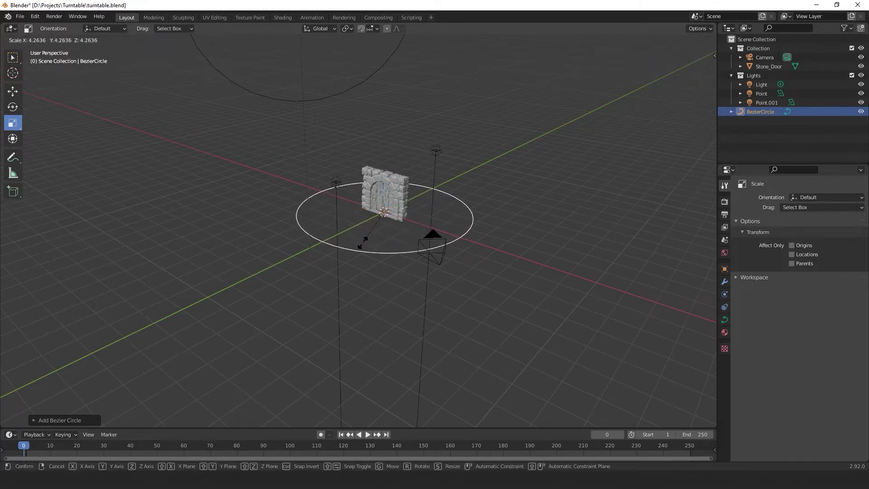
{"action": "left_click", "coordinate": [342, 275]}
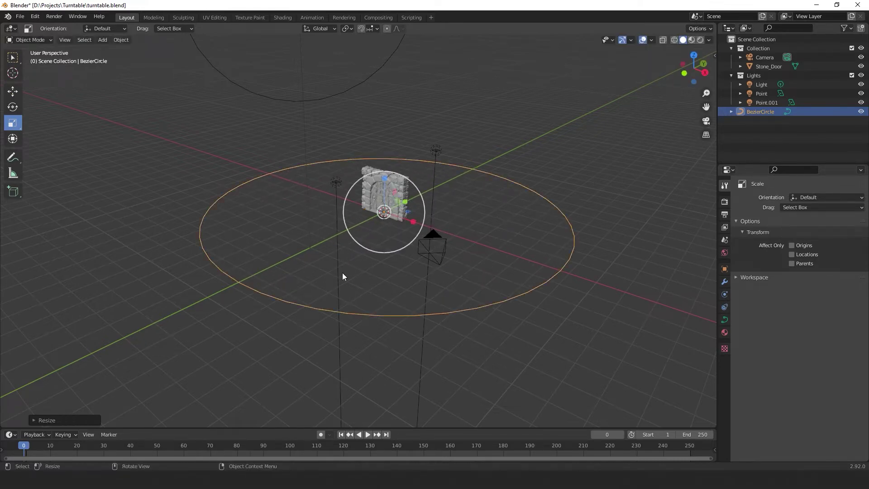
{"action": "left_click", "coordinate": [535, 302]}
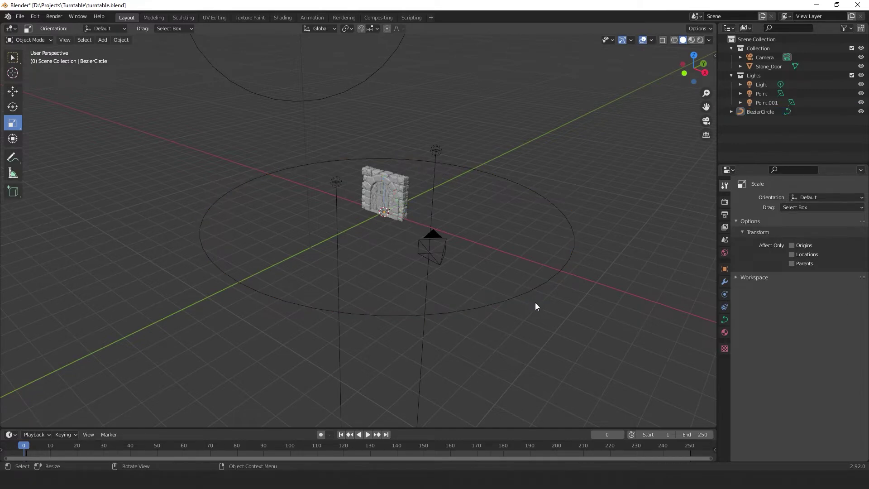
Set the camera's X, Y and Z location to 0 m
{"action": "left_click", "coordinate": [436, 236]}
{"action": "left_click", "coordinate": [724, 270]}
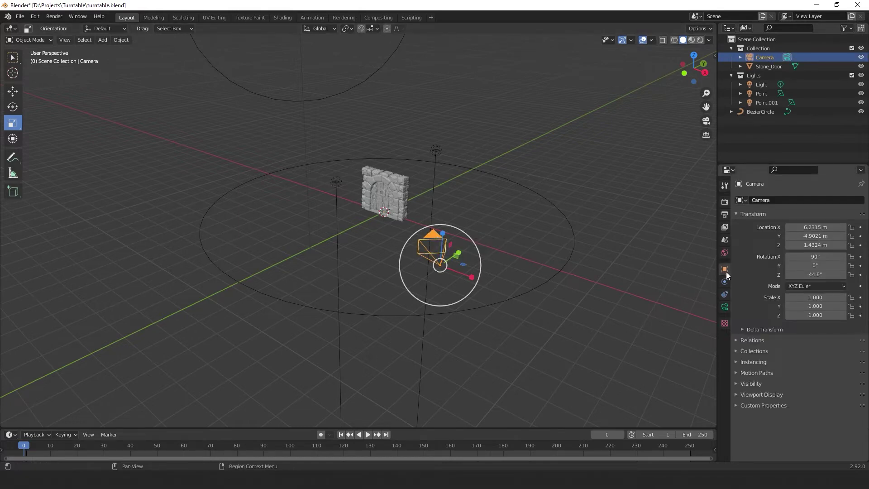
{"action": "left_click", "coordinate": [820, 227]}
{"action": "type", "text": "0"}
{"action": "key", "text": "Tab"}
{"action": "type", "text": "0"}
{"action": "key", "text": "Return"}
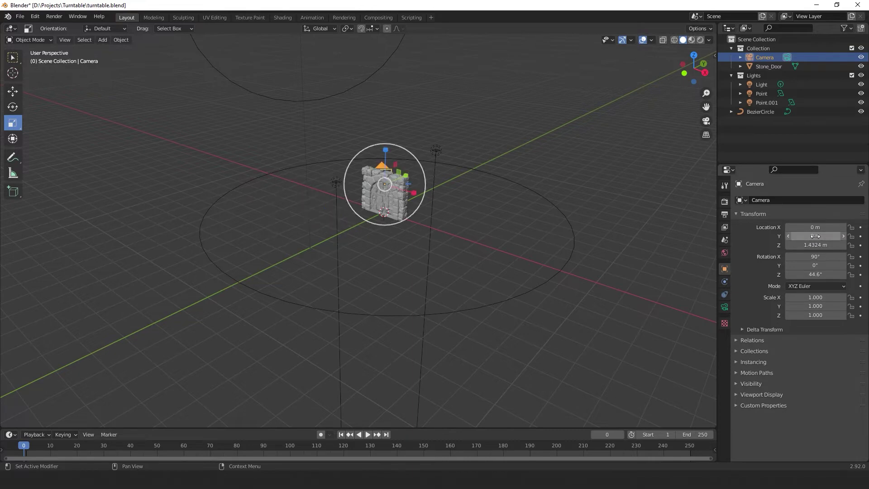
{"action": "left_click", "coordinate": [812, 246]}
{"action": "type", "text": "0"}
{"action": "key", "text": "Return"}
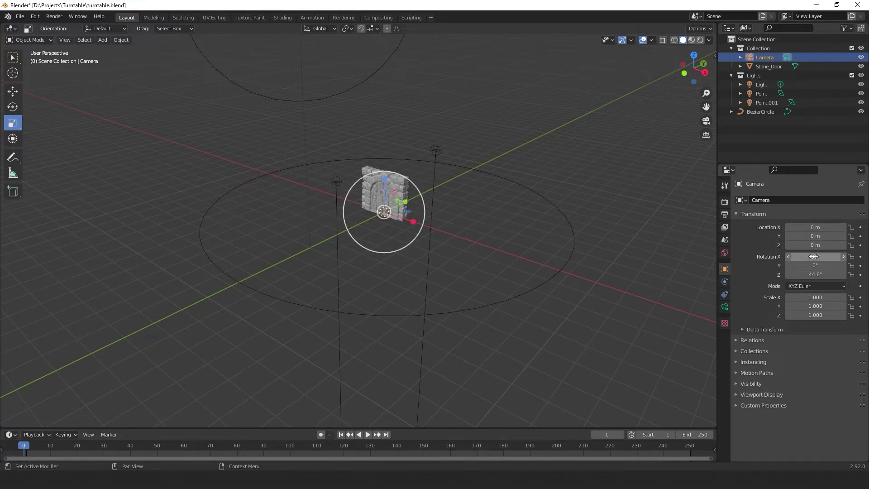
Set the camera's rotation to 90° on X, 0° on Y and 0° on Z
{"action": "left_click", "coordinate": [815, 256]}
{"action": "type", "text": "90"}
{"action": "key", "text": "Return"}
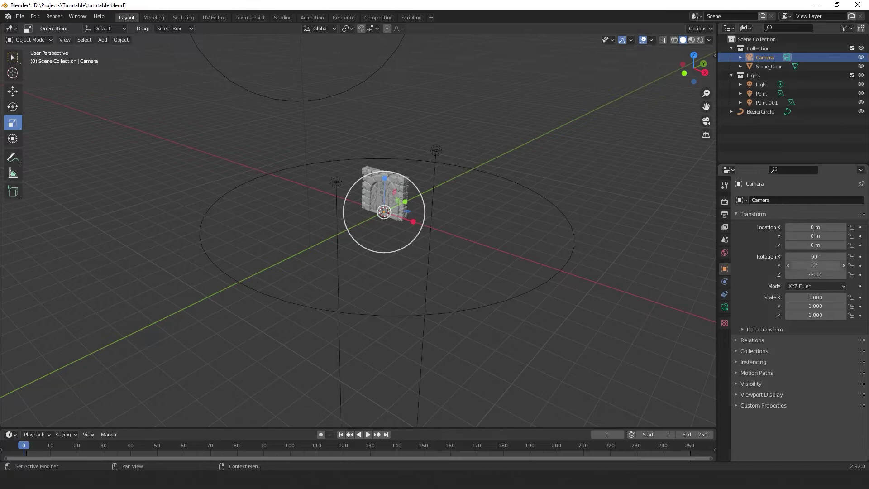
{"action": "left_click", "coordinate": [814, 264]}
{"action": "type", "text": "0"}
{"action": "key", "text": "Return"}
{"action": "left_click", "coordinate": [815, 274]}
{"action": "type", "text": "0"}
{"action": "key", "text": "Return"}
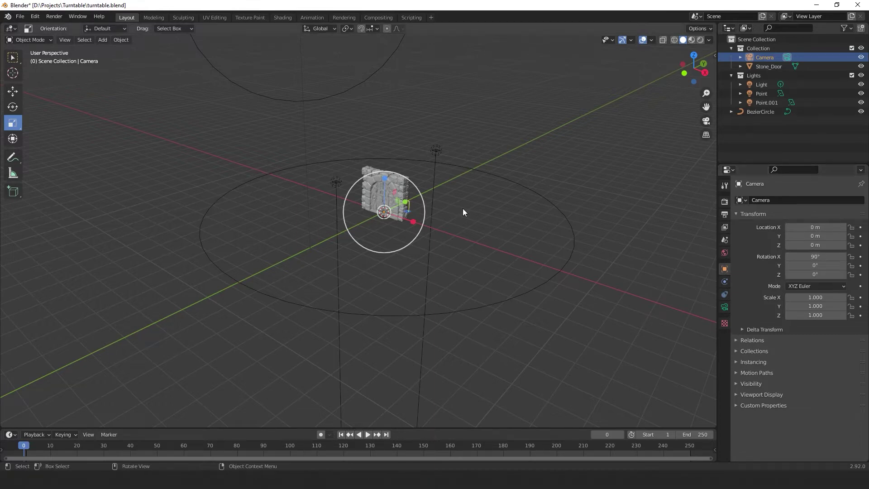
Move the camera along the Y axis to about -8.69 m, onto the edge of the Bezier circle
{"action": "left_click", "coordinate": [13, 91]}
{"action": "middle_click_drag", "start_coordinate": [477, 228], "coordinate": [434, 233]}
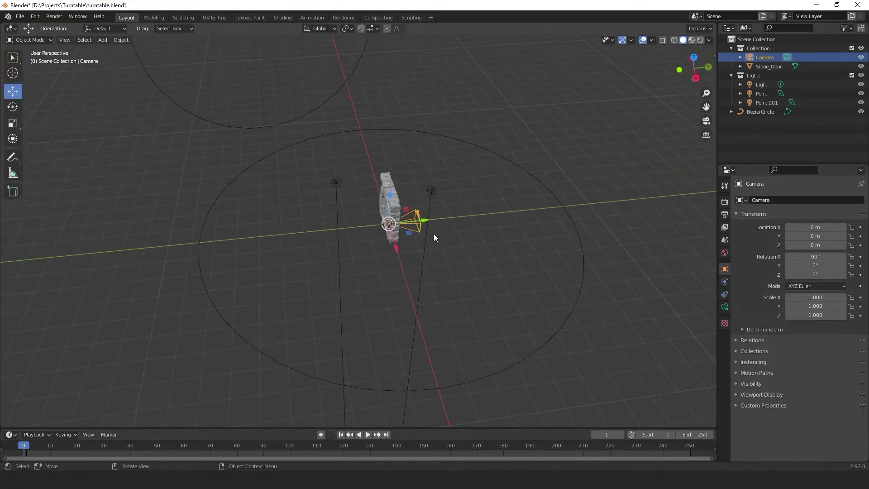
{"action": "left_click_drag", "start_coordinate": [423, 221], "coordinate": [234, 239]}
{"action": "middle_click_drag", "start_coordinate": [517, 311], "coordinate": [561, 287]}
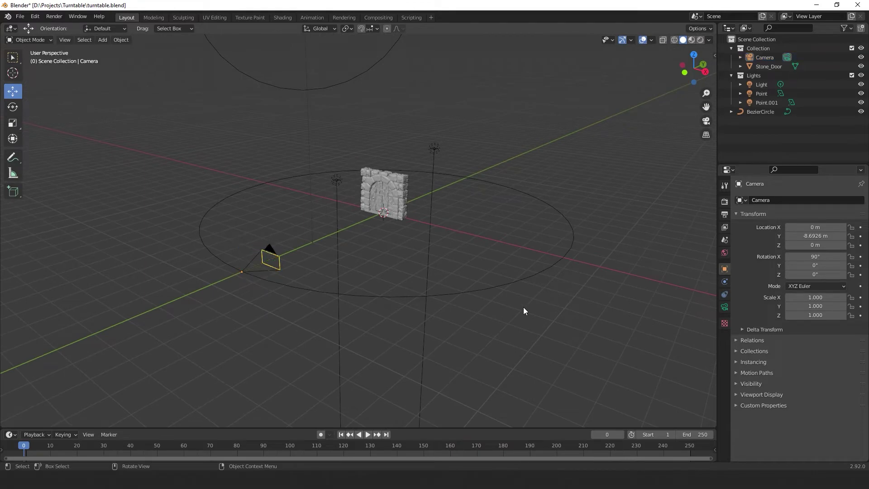
Parent the camera to the Bezier circle with the Follow Path option and preview the camera's motion
{"action": "left_click", "coordinate": [267, 254]}
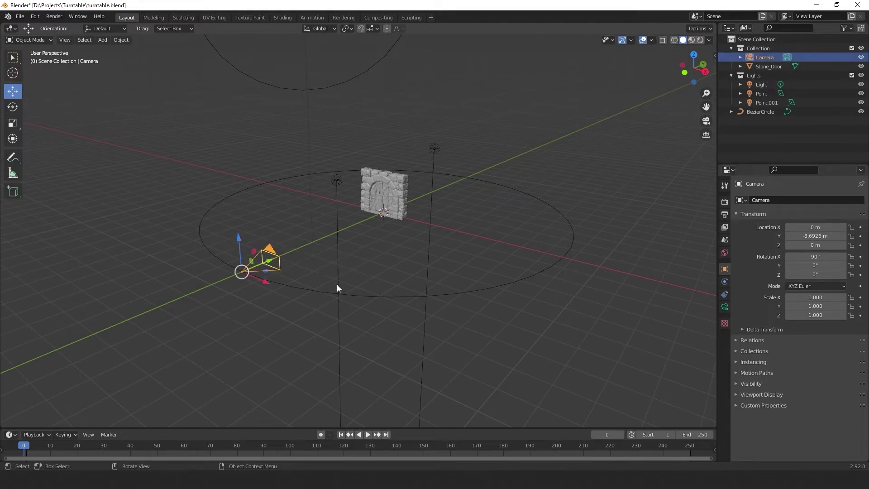
{"action": "left_click", "coordinate": [327, 293], "text": "shift"}
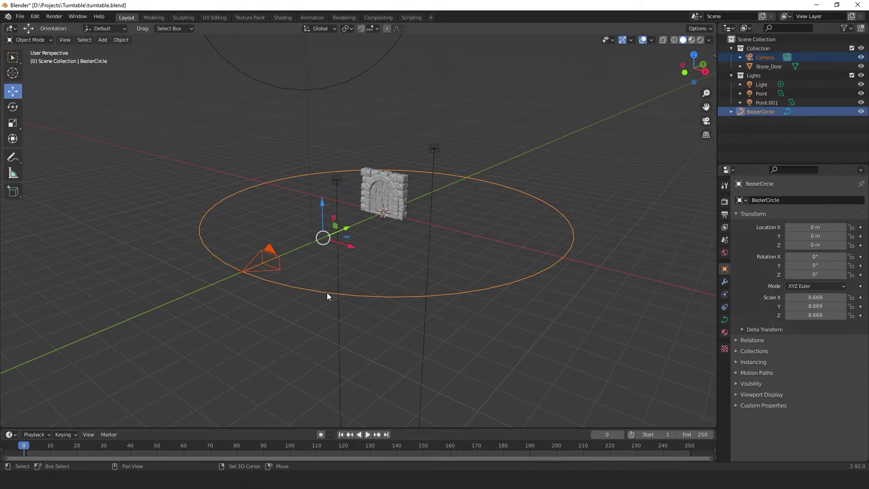
{"action": "key", "text": "ctrl+p"}
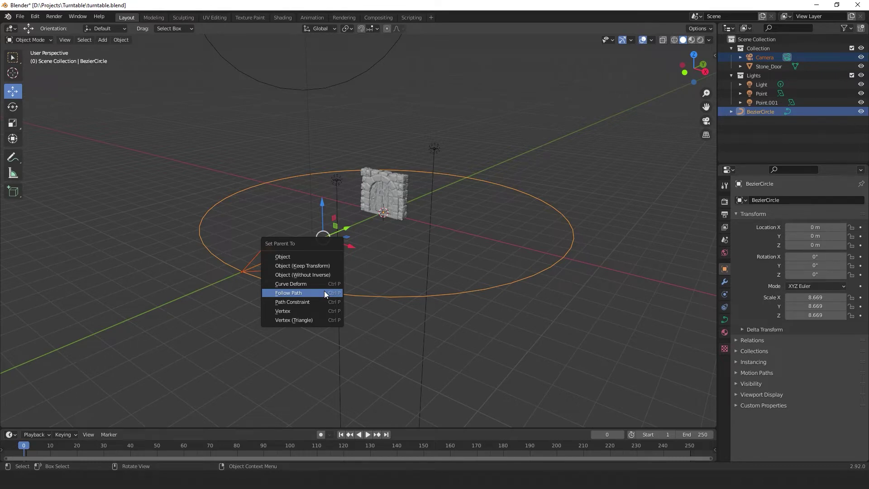
{"action": "left_click", "coordinate": [325, 292]}
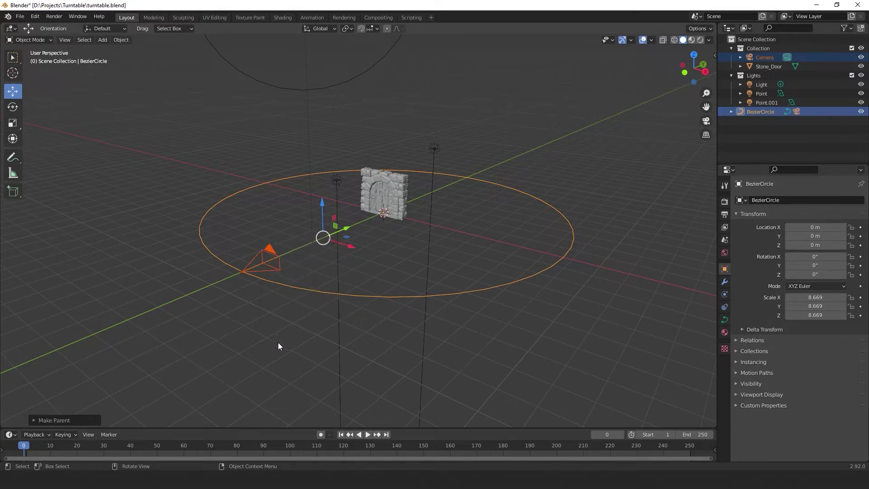
{"action": "key", "text": "space"}
{"action": "left_click_drag", "start_coordinate": [28, 446], "coordinate": [92, 446]}
{"action": "key", "text": "Escape"}
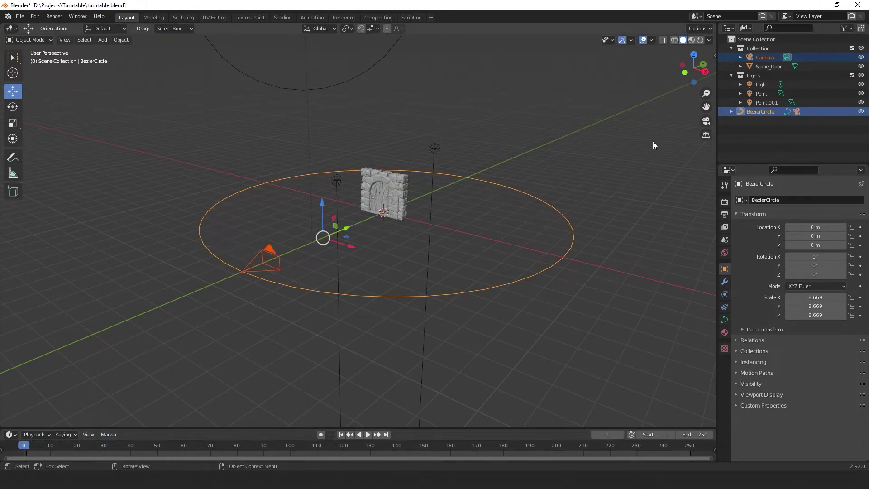
Split the 3D viewport into two stacked views, with the upper, slightly shorter one looking through the camera
{"action": "left_click_drag", "start_coordinate": [715, 23], "coordinate": [698, 246]}
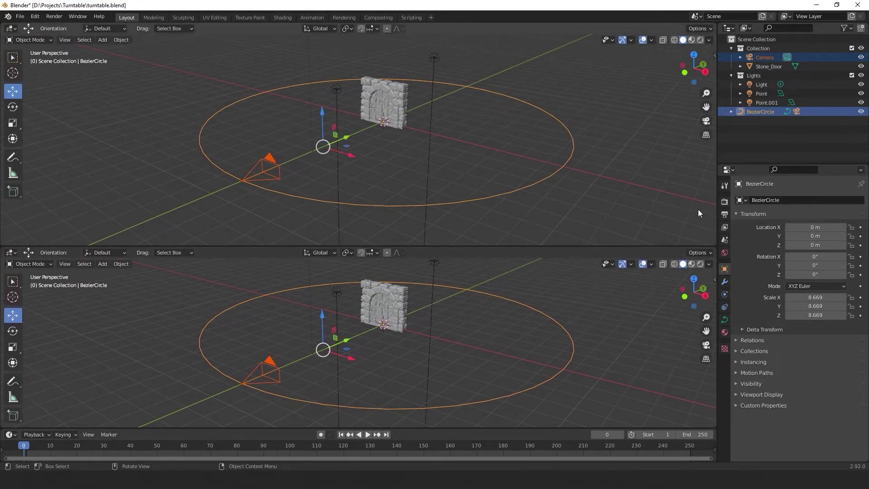
{"action": "left_click", "coordinate": [705, 121]}
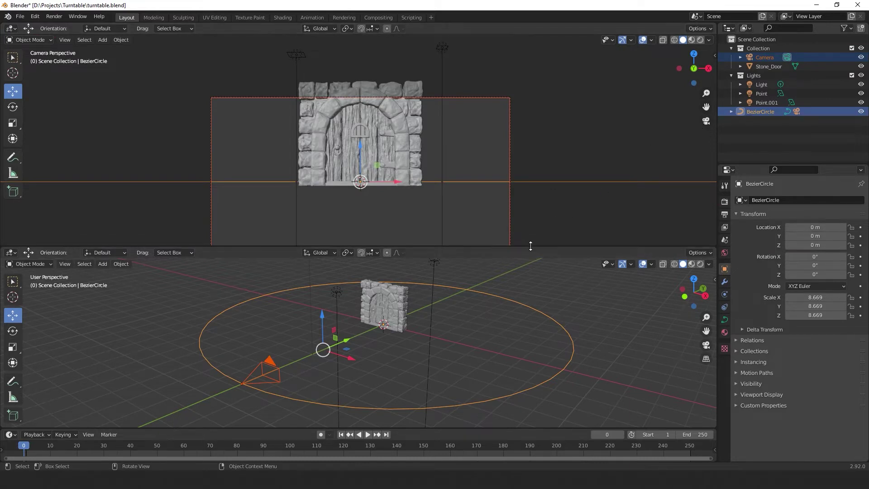
{"action": "left_click_drag", "start_coordinate": [531, 246], "coordinate": [531, 219]}
Add a Plain Axes empty at the door's base and scale it uniformly to about 2.54
{"action": "left_click", "coordinate": [539, 363]}
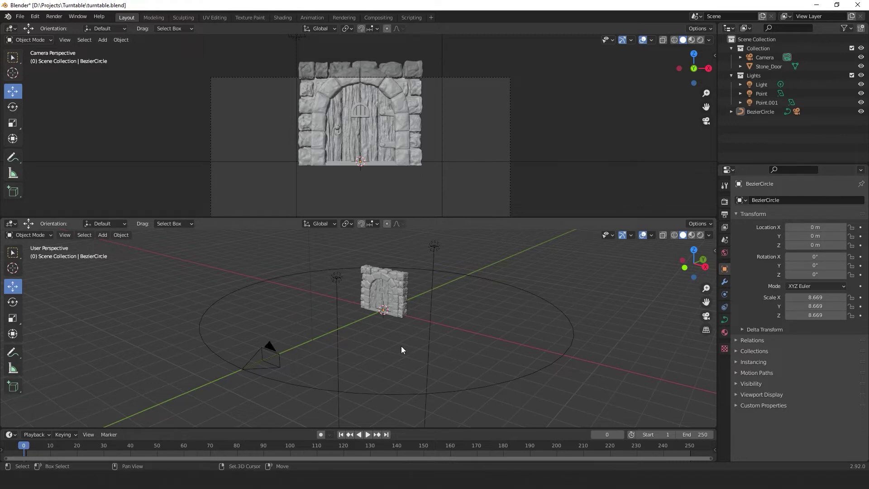
{"action": "key", "text": "shift+a"}
{"action": "mouse_move", "coordinate": [412, 372]}
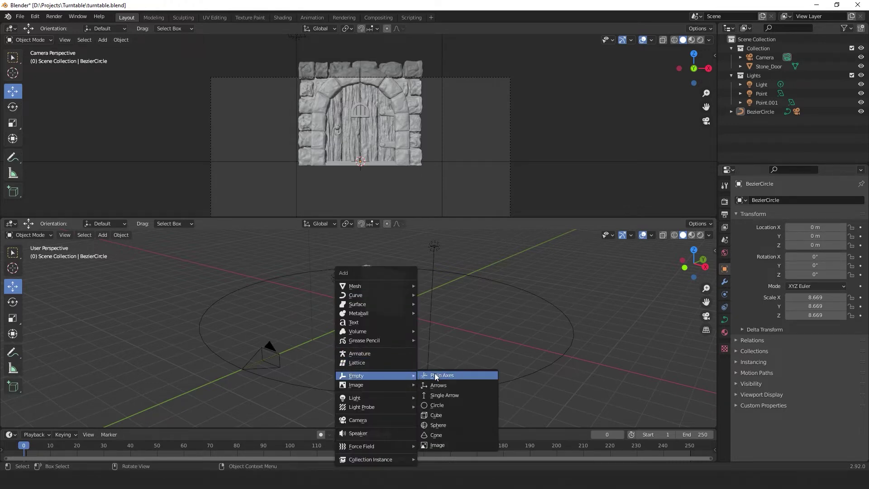
{"action": "left_click", "coordinate": [455, 379]}
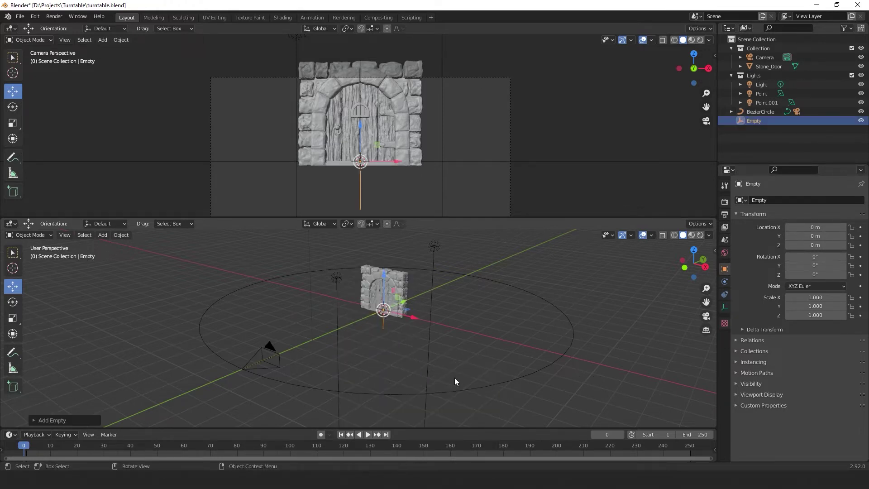
{"action": "key", "text": "shift+space"}
{"action": "key", "text": "s"}
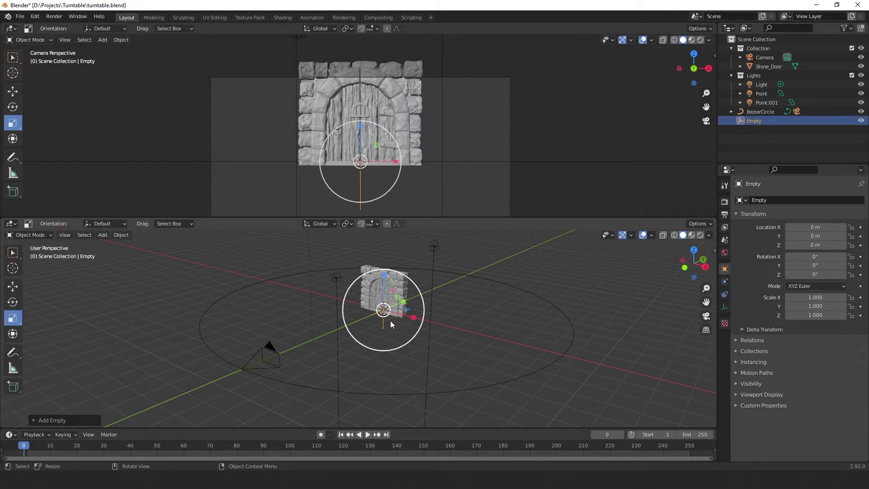
{"action": "key", "text": "s"}
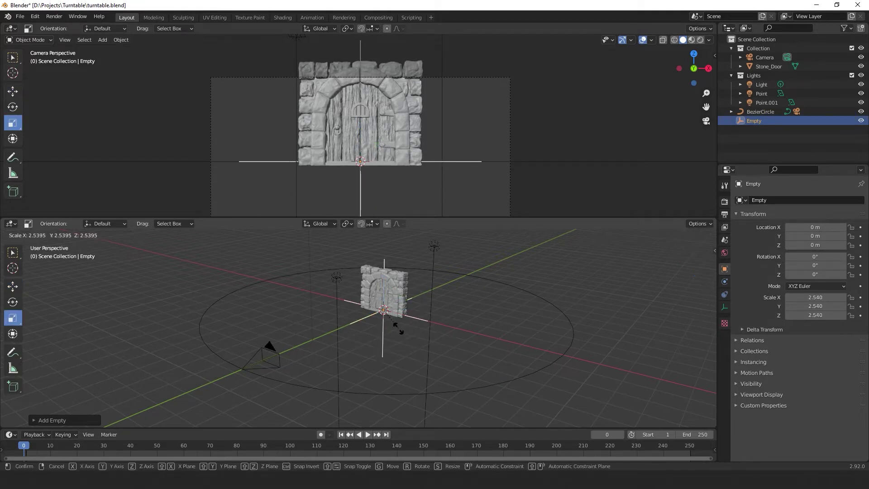
{"action": "left_click", "coordinate": [398, 327]}
{"action": "left_click", "coordinate": [20, 287]}
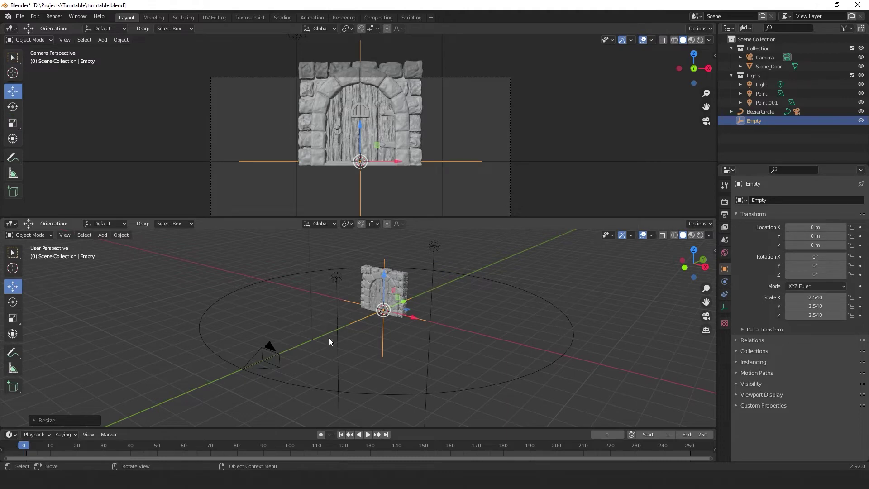
Add a Track To constraint to the camera with the empty as its target
{"action": "left_click", "coordinate": [269, 351]}
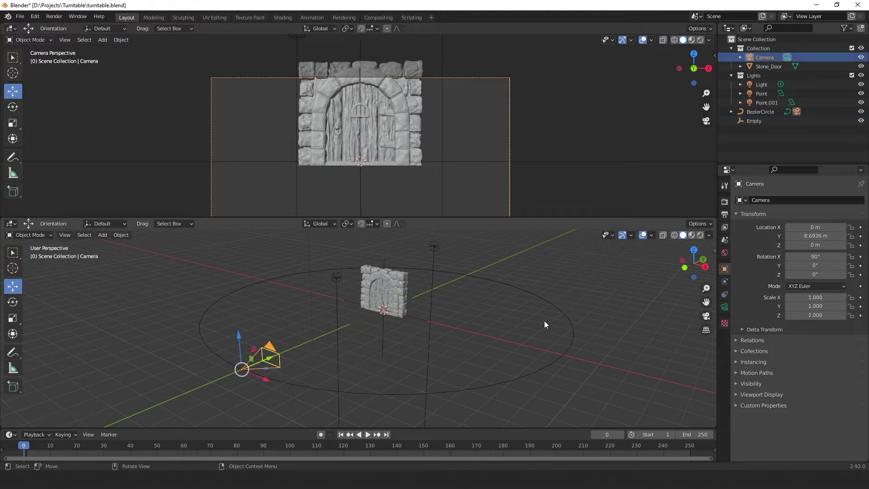
{"action": "left_click", "coordinate": [725, 294]}
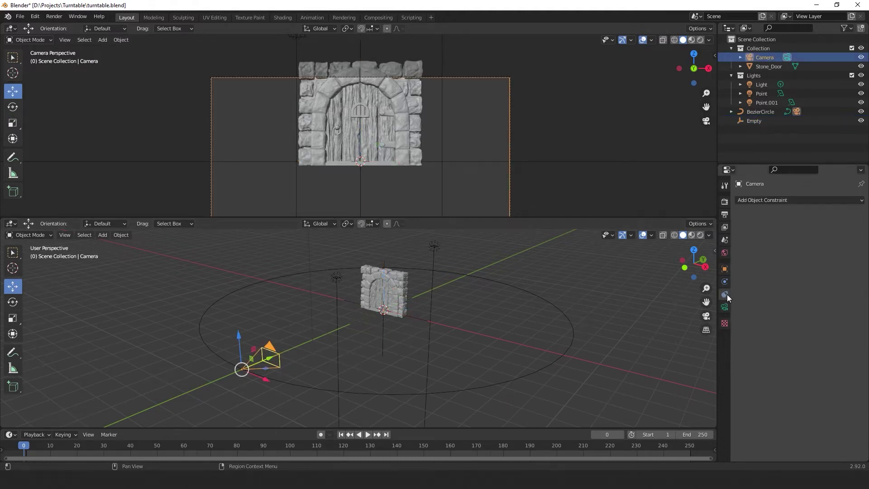
{"action": "left_click", "coordinate": [766, 200]}
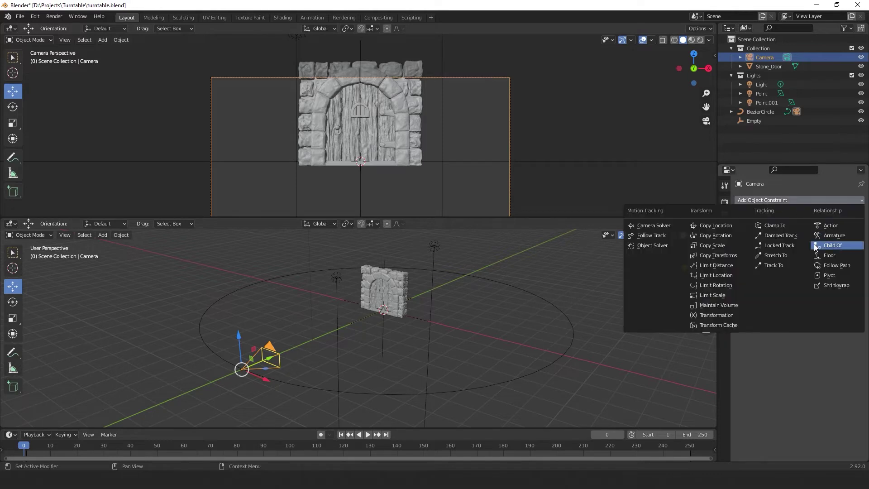
{"action": "left_click", "coordinate": [796, 264]}
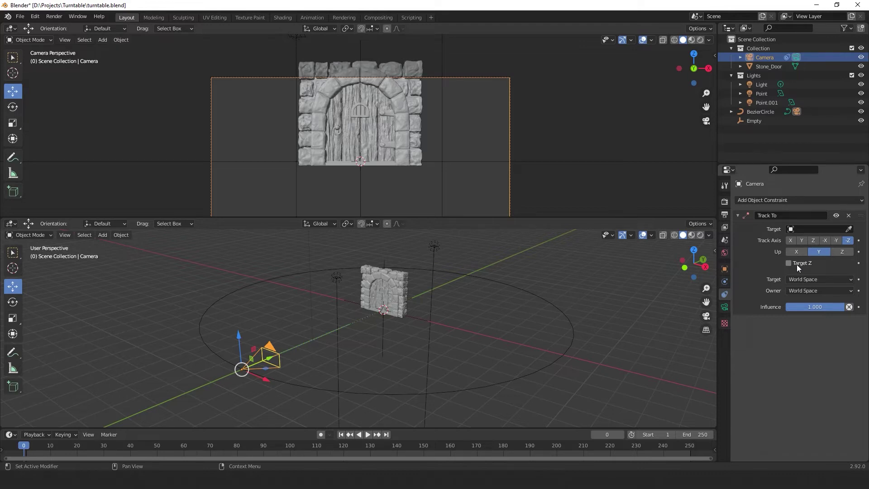
{"action": "left_click", "coordinate": [849, 230]}
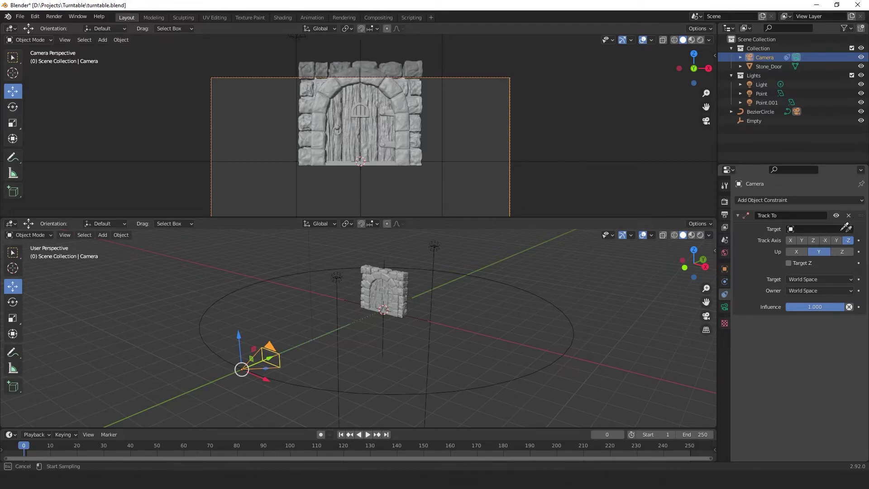
{"action": "left_click", "coordinate": [382, 336]}
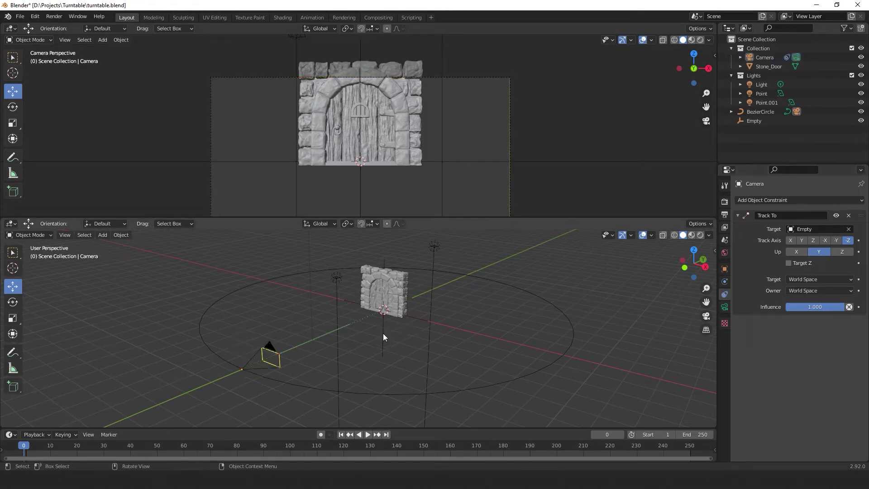
Raise the Bezier circle with its camera, and raise the empty towards the middle of the door, to frame the whole door
{"action": "left_click", "coordinate": [383, 333]}
{"action": "left_click_drag", "start_coordinate": [383, 274], "coordinate": [395, 311]}
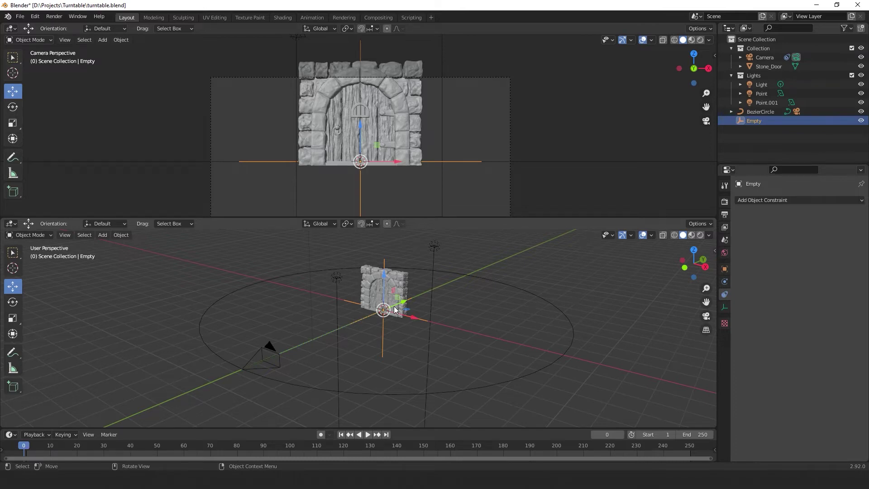
{"action": "left_click_drag", "start_coordinate": [395, 310], "coordinate": [397, 324]}
{"action": "left_click", "coordinate": [499, 384]}
{"action": "mouse_move", "coordinate": [385, 281]}
{"action": "left_mouse_down"}
{"action": "mouse_move", "coordinate": [393, 238]}
{"action": "mouse_move", "coordinate": [384, 282]}
{"action": "left_mouse_up"}
{"action": "left_click", "coordinate": [382, 324]}
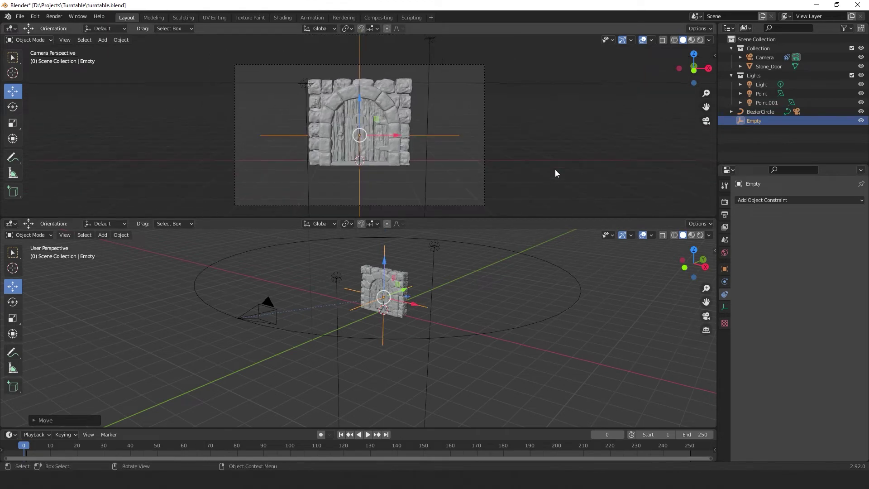
Raise the Bezier circle further and adjust the empty slightly upward to refine the camera's framing of the door
{"action": "left_click", "coordinate": [235, 320]}
{"action": "mouse_move", "coordinate": [384, 276]}
{"action": "left_mouse_down"}
{"action": "mouse_move", "coordinate": [385, 238]}
{"action": "mouse_move", "coordinate": [385, 265]}
{"action": "left_mouse_up"}
{"action": "left_click", "coordinate": [381, 324]}
Play and scrub through the animation to check the door's framing along the camera path, and return to frame 0
{"action": "key", "text": "space"}
{"action": "left_click_drag", "start_coordinate": [136, 452], "coordinate": [300, 451]}
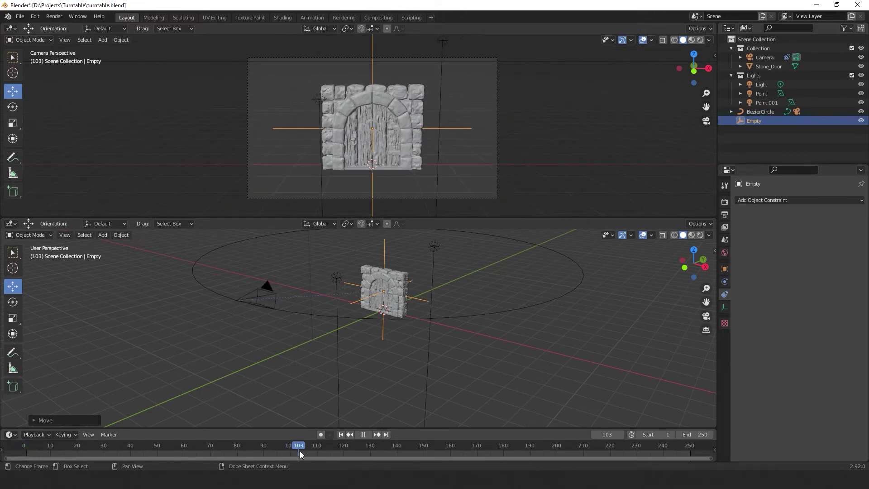
{"action": "key", "text": "Escape"}
{"action": "left_click", "coordinate": [607, 356]}
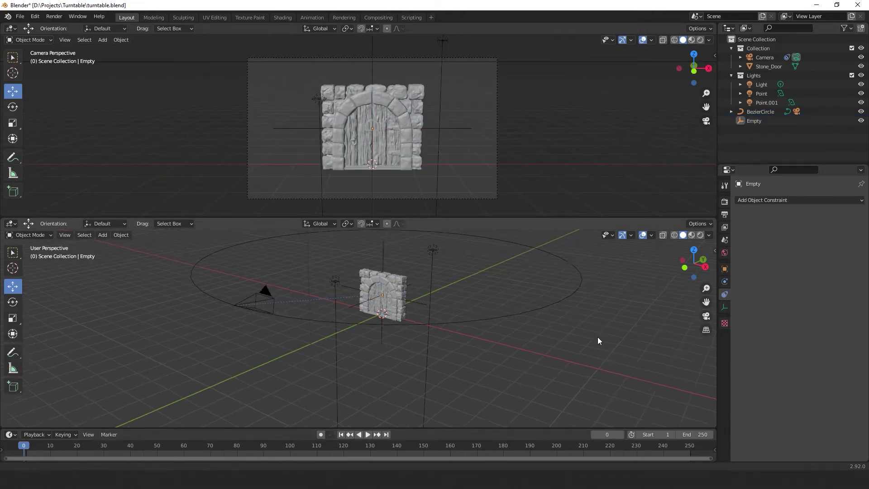
{"action": "middle_click_drag", "start_coordinate": [597, 340], "coordinate": [591, 379], "text": "shift"}
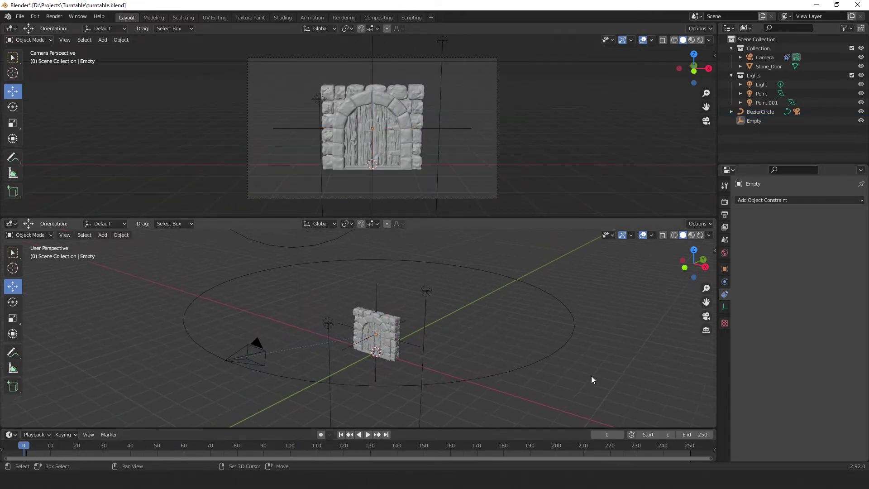
Set the Bezier circle's path animation length to 250 frames
{"action": "left_click", "coordinate": [560, 352]}
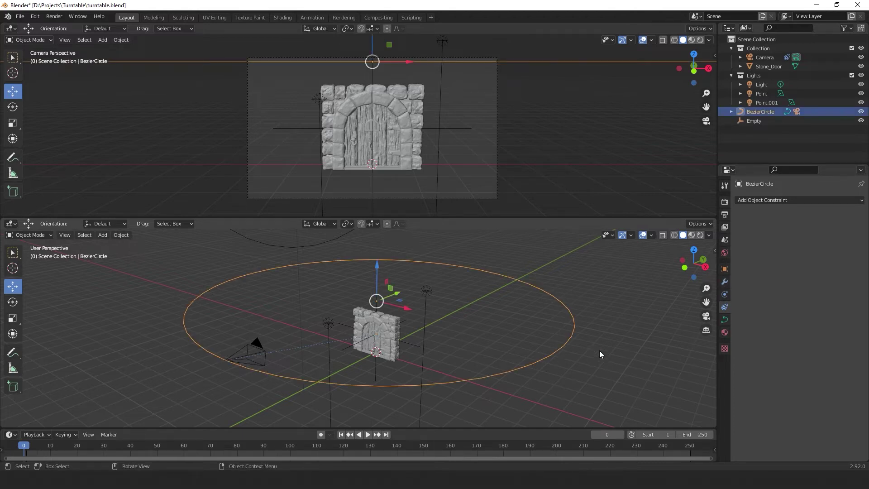
{"action": "left_click", "coordinate": [725, 320]}
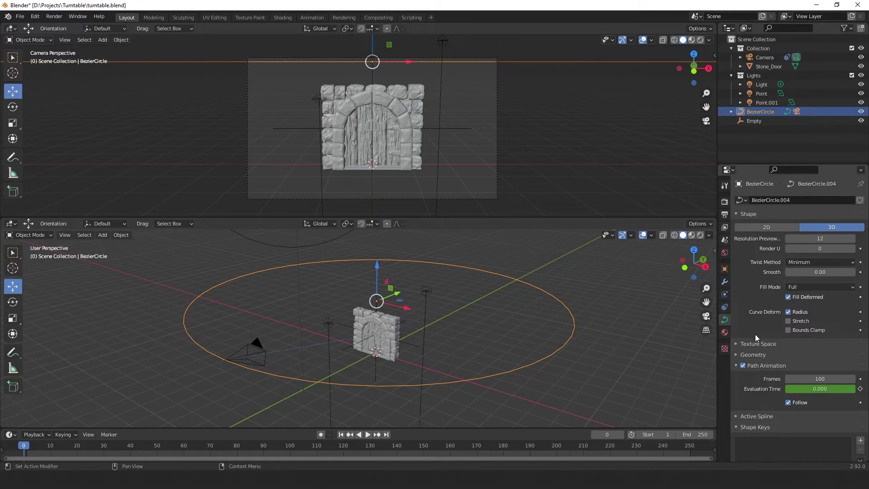
{"action": "left_click", "coordinate": [827, 380]}
{"action": "type", "text": "250"}
{"action": "key", "text": "Return"}
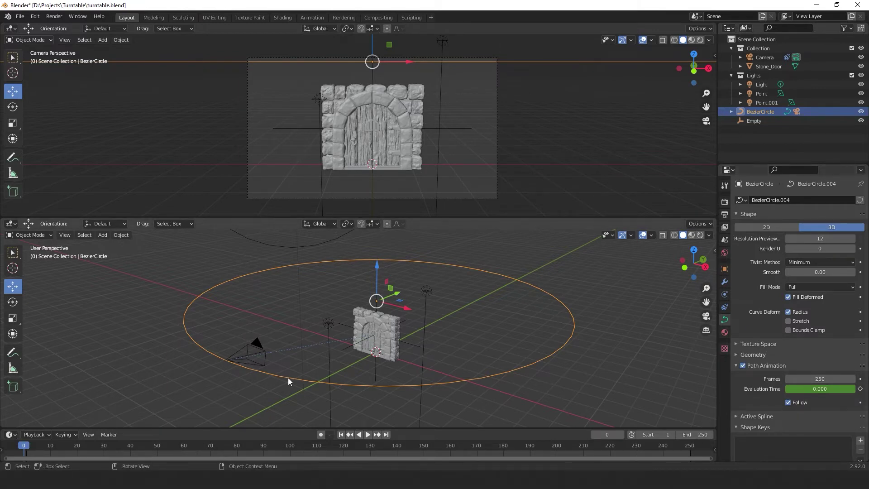
Preview the slower camera orbit from the start of the timeline and save the file
{"action": "key", "text": "space"}
{"action": "mouse_move", "coordinate": [29, 448]}
{"action": "left_mouse_down"}
{"action": "mouse_move", "coordinate": [702, 471]}
{"action": "mouse_move", "coordinate": [20, 449]}
{"action": "left_mouse_up"}
{"action": "key", "text": "space"}
{"action": "left_click", "coordinate": [563, 389]}
{"action": "key", "text": "ctrl"}
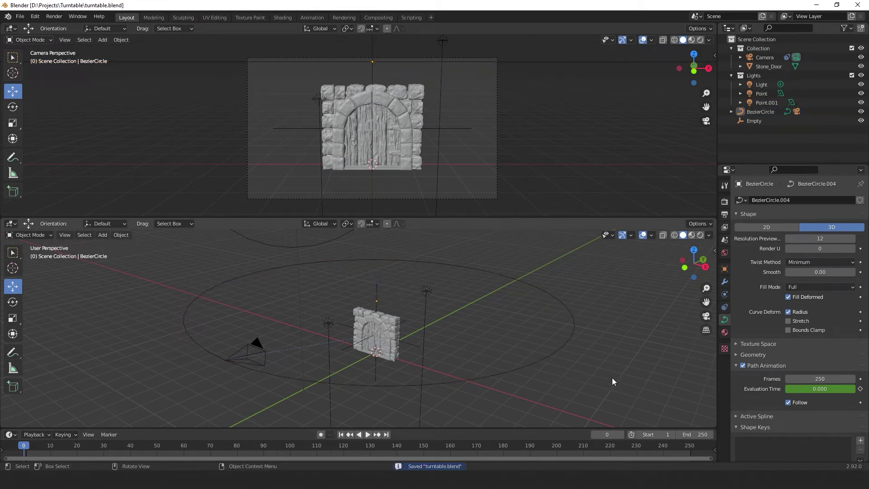
Switch the render engine to Cycles with GPU Compute as the device
{"action": "left_click", "coordinate": [725, 201]}
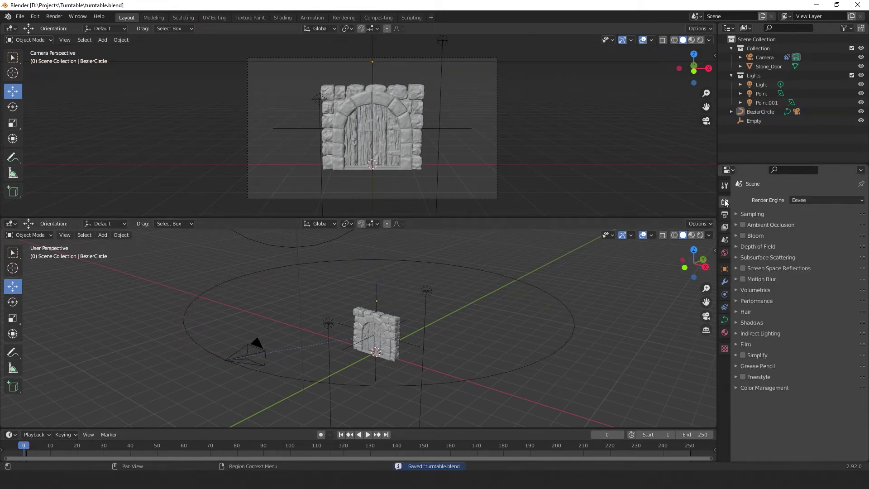
{"action": "left_click", "coordinate": [799, 199]}
{"action": "left_click", "coordinate": [814, 229]}
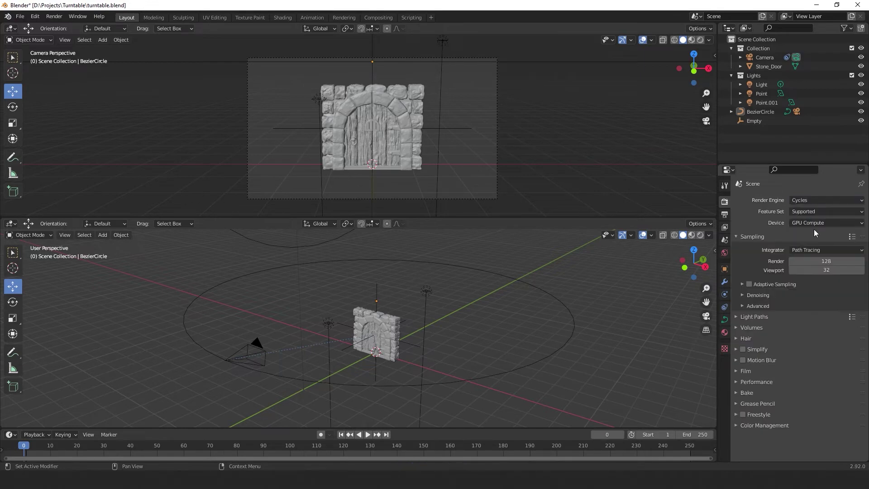
{"action": "left_click", "coordinate": [798, 221]}
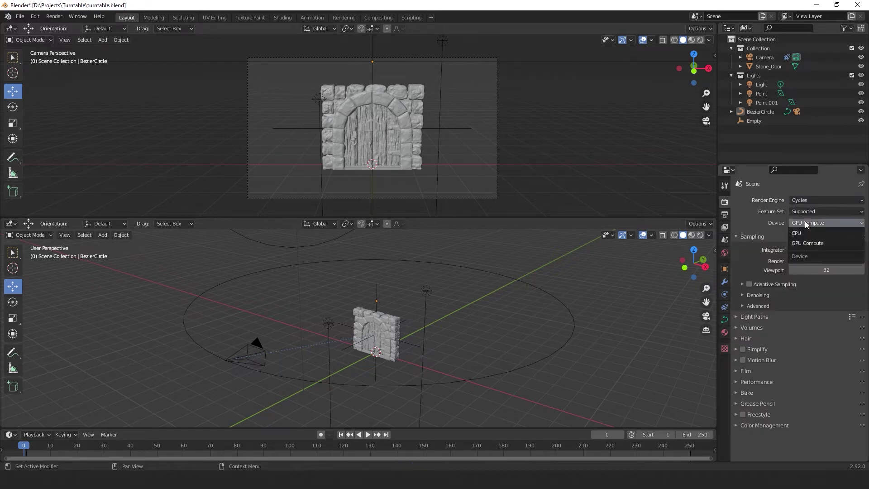
{"action": "left_click", "coordinate": [836, 244]}
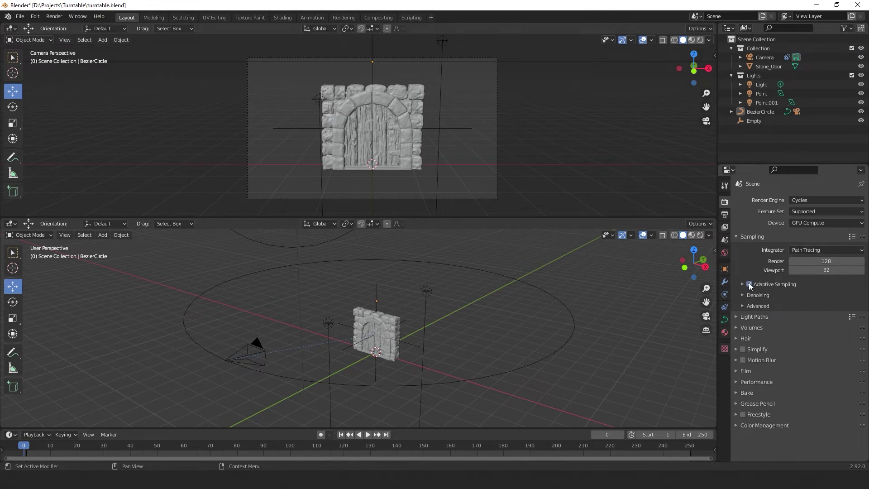
Enable adaptive sampling and render denoising with the OptiX denoiser
{"action": "left_click", "coordinate": [743, 295]}
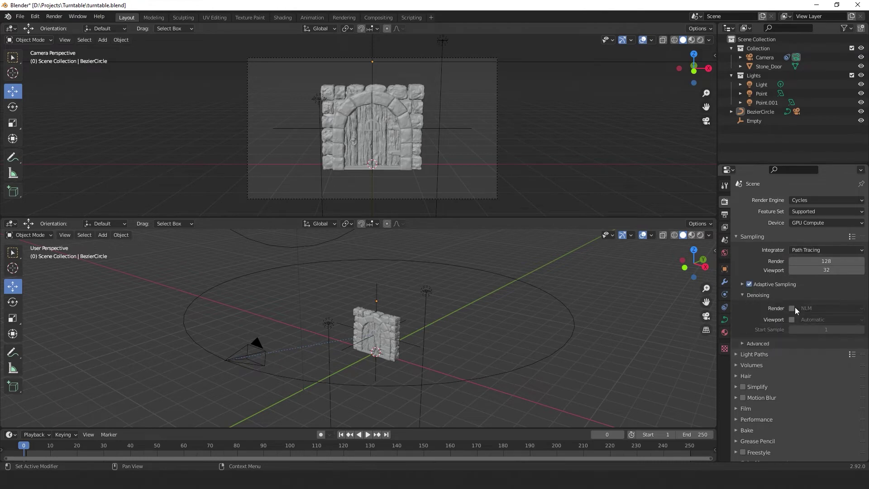
{"action": "left_click", "coordinate": [811, 308]}
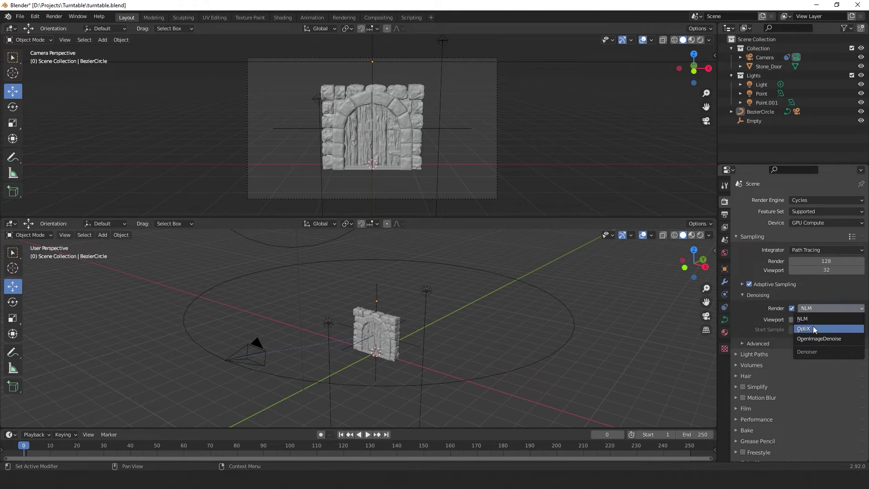
{"action": "left_click", "coordinate": [812, 328]}
{"action": "left_click", "coordinate": [744, 295]}
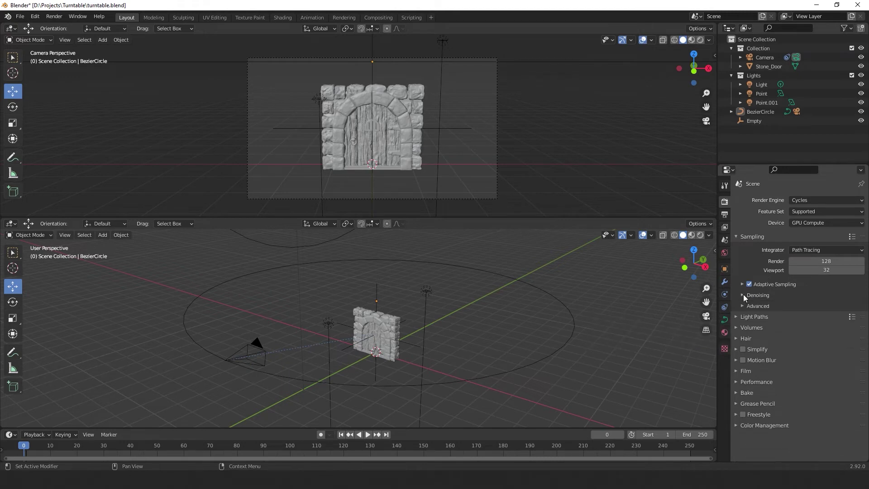
Set the render tile size to 512 px in both X and Y in the performance settings
{"action": "left_click", "coordinate": [737, 381]}
{"action": "scroll", "coordinate": [795, 382], "scroll_direction": "down", "scroll_amount": 3}
{"action": "left_click", "coordinate": [821, 386]}
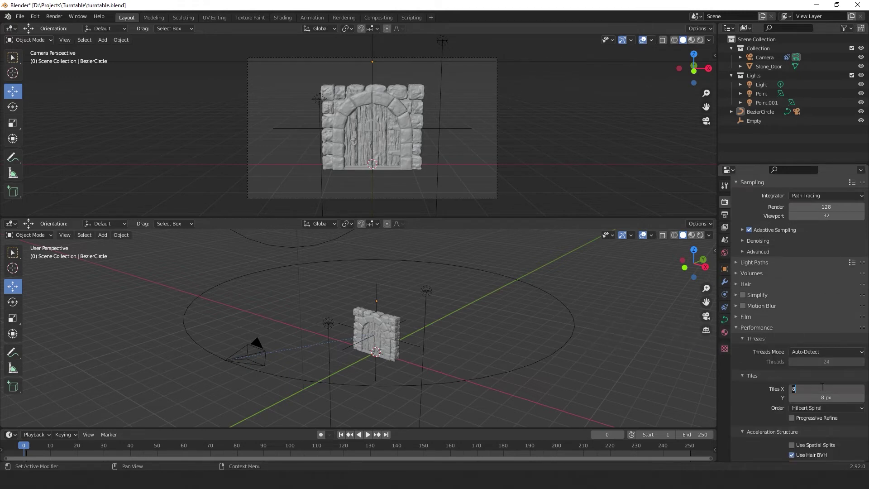
{"action": "type", "text": "512"}
{"action": "left_click", "coordinate": [822, 394]}
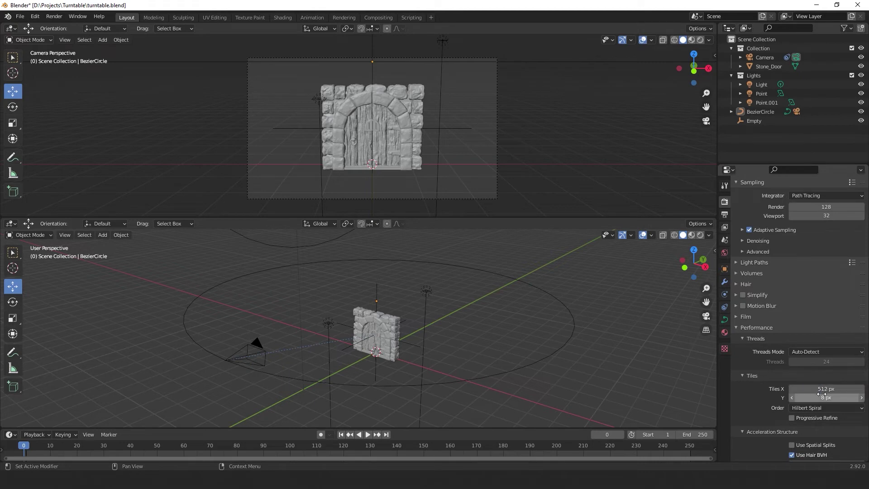
{"action": "type", "text": "512"}
{"action": "key", "text": "Return"}
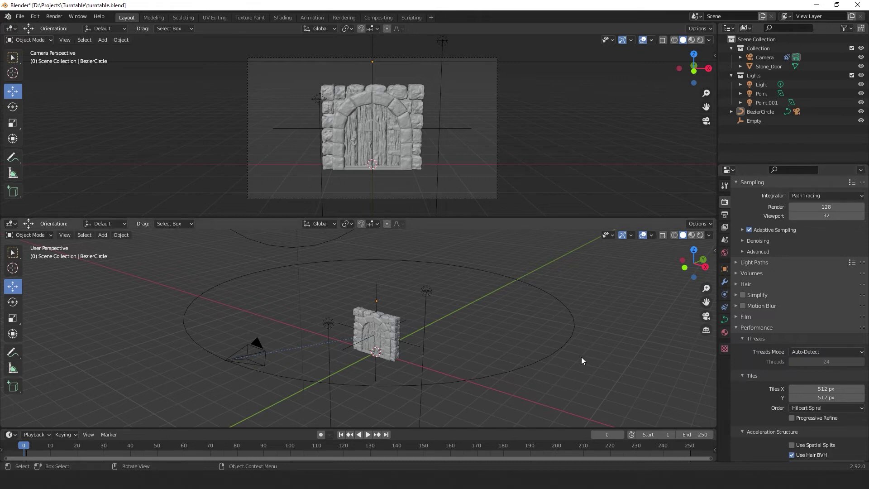
Set the render output path to the project's Turntable folder with the file name Turntable
{"action": "left_click", "coordinate": [725, 215]}
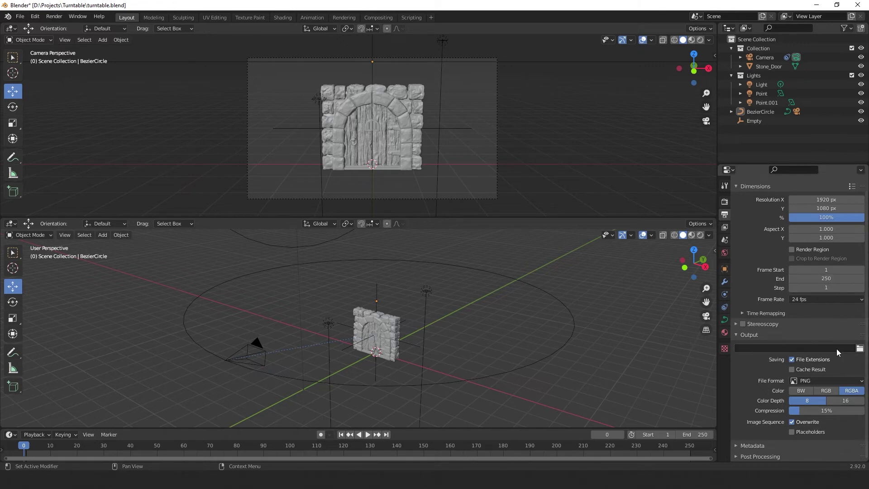
{"action": "left_click", "coordinate": [860, 348]}
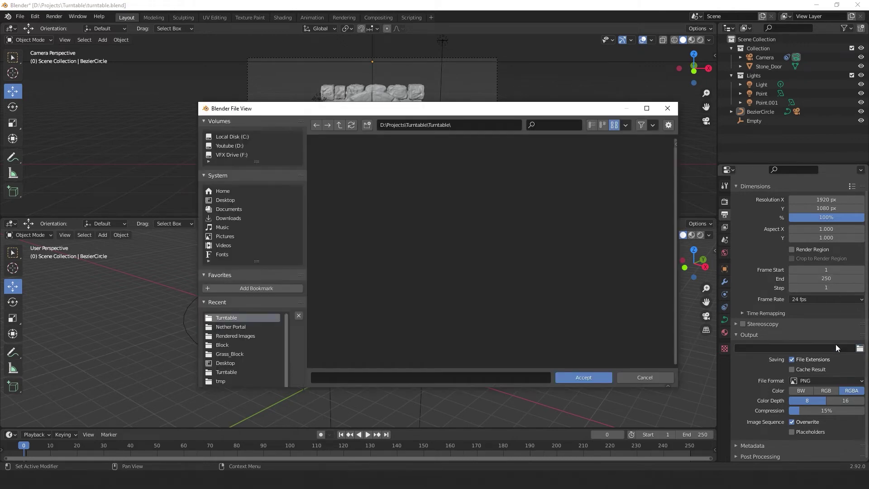
{"action": "left_click", "coordinate": [431, 377]}
{"action": "type", "text": "Tu"}
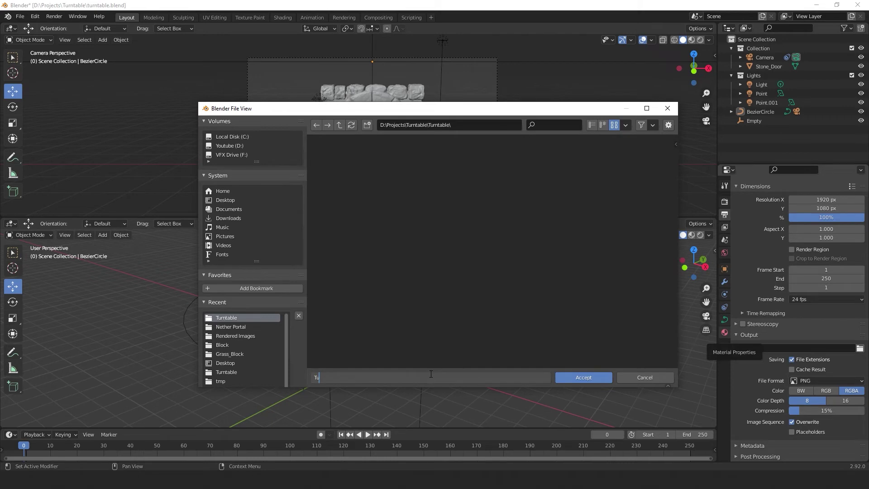
{"action": "type", "text": "rntable"}
{"action": "left_click", "coordinate": [580, 376]}
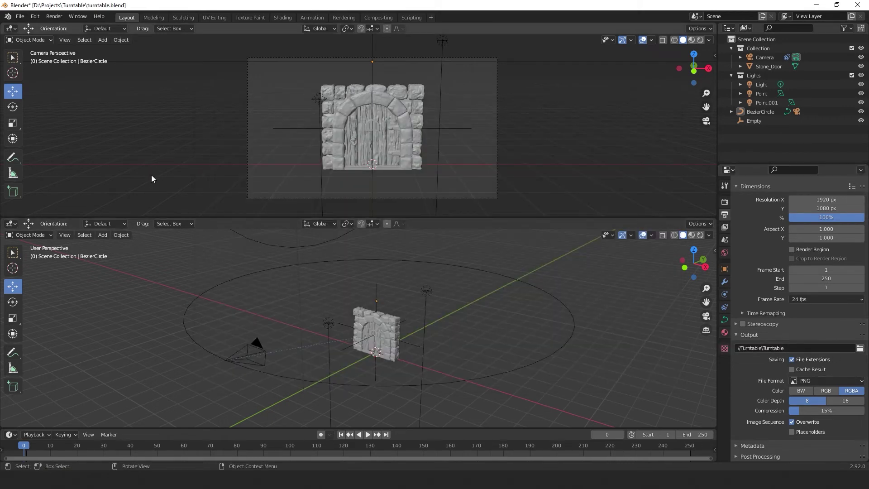
{"action": "left_click", "coordinate": [54, 17]}
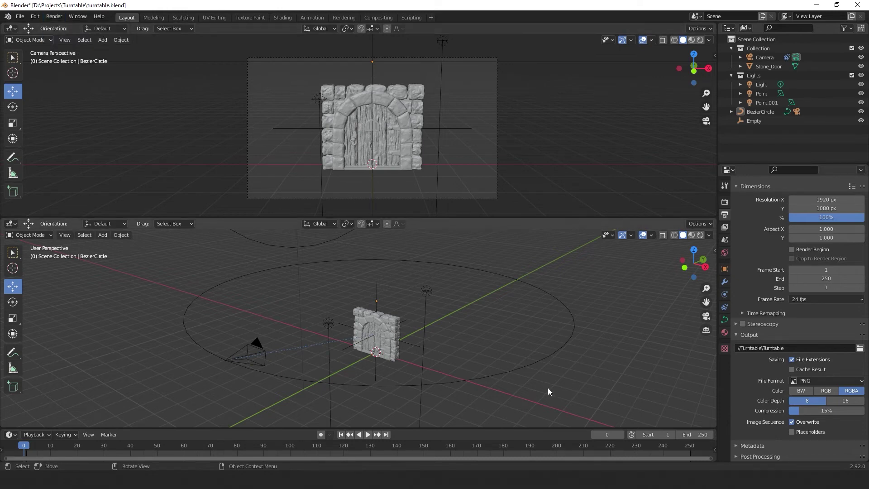
Add a plane under the door and scale it uniformly to about 12.42 as a floor
{"action": "key", "text": "shift+a"}
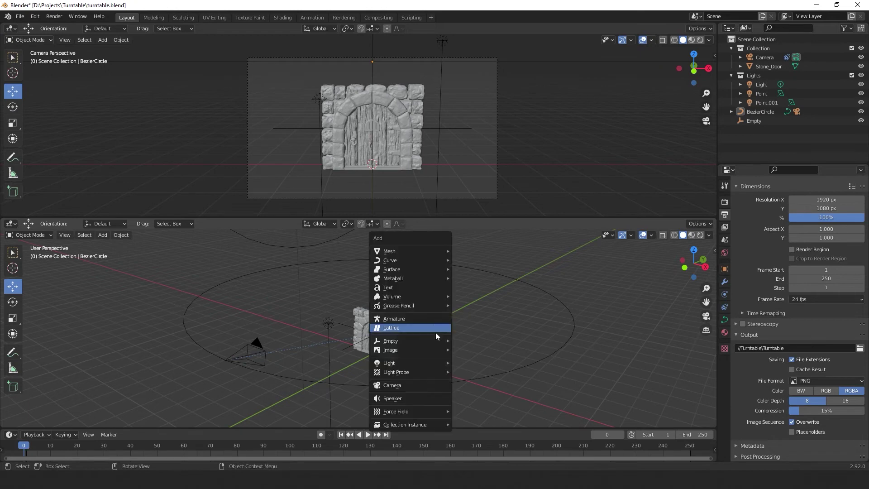
{"action": "mouse_move", "coordinate": [423, 253]}
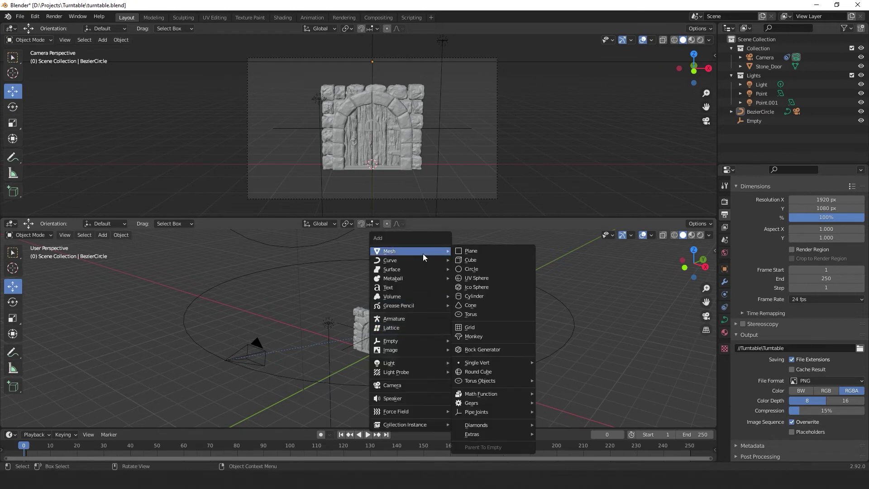
{"action": "left_click", "coordinate": [469, 252]}
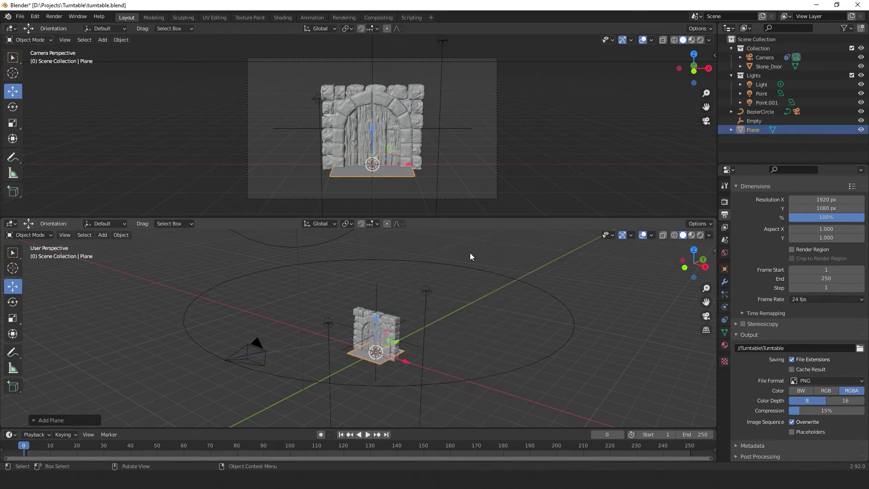
{"action": "left_click", "coordinate": [13, 318]}
{"action": "left_click_drag", "start_coordinate": [385, 366], "coordinate": [501, 407]}
{"action": "key", "text": "alt+a"}
Go to frame 17, render a test image of the door on the floor plane, and close the render
{"action": "left_click_drag", "start_coordinate": [72, 450], "coordinate": [69, 450]}
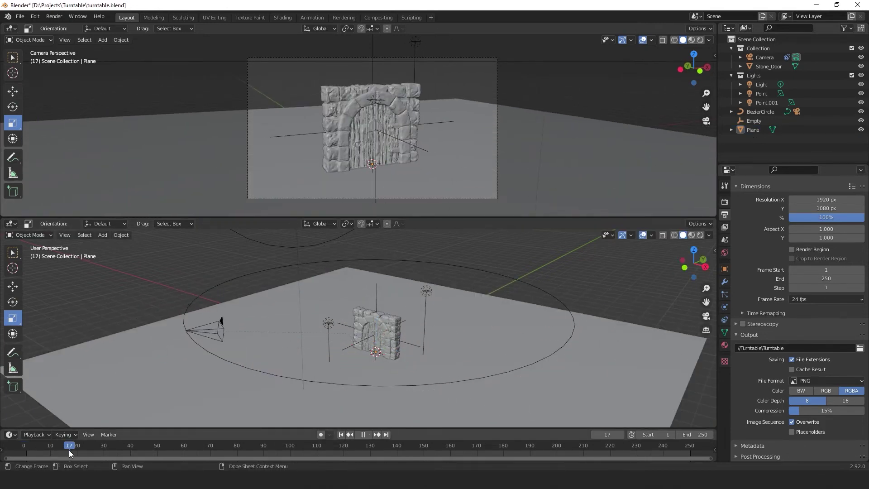
{"action": "left_click", "coordinate": [54, 16]}
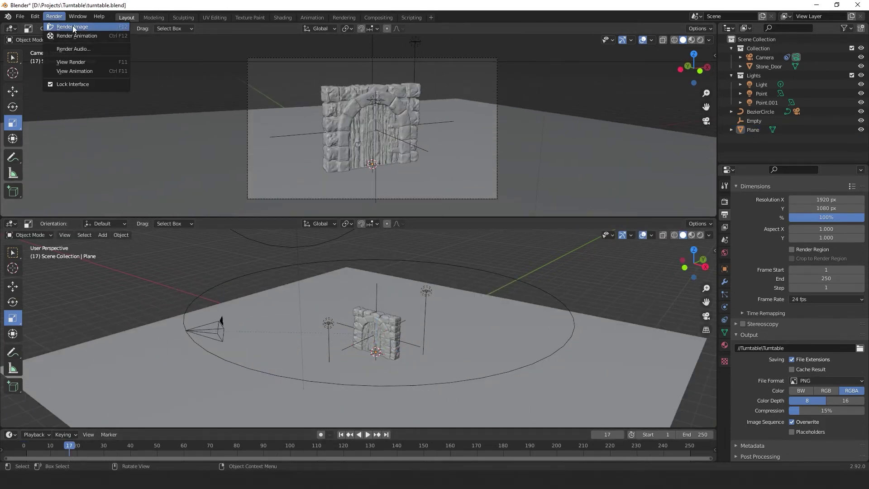
{"action": "left_click", "coordinate": [72, 25]}
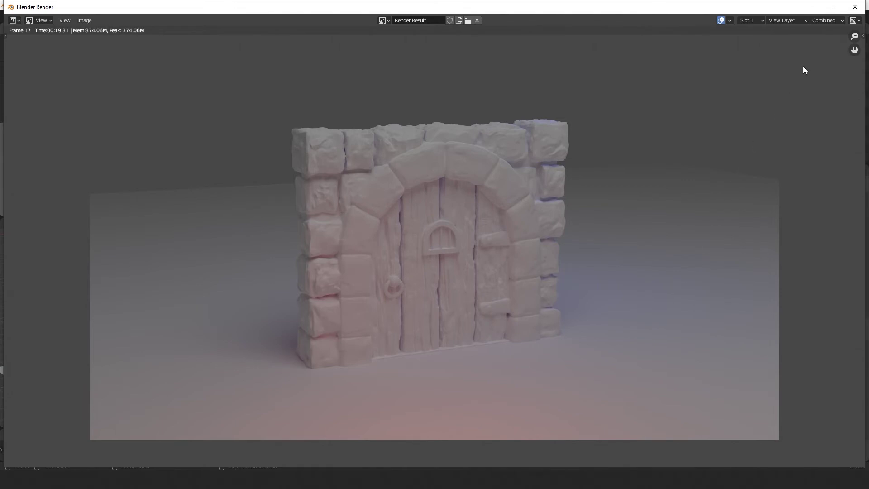
{"action": "left_click", "coordinate": [856, 7]}
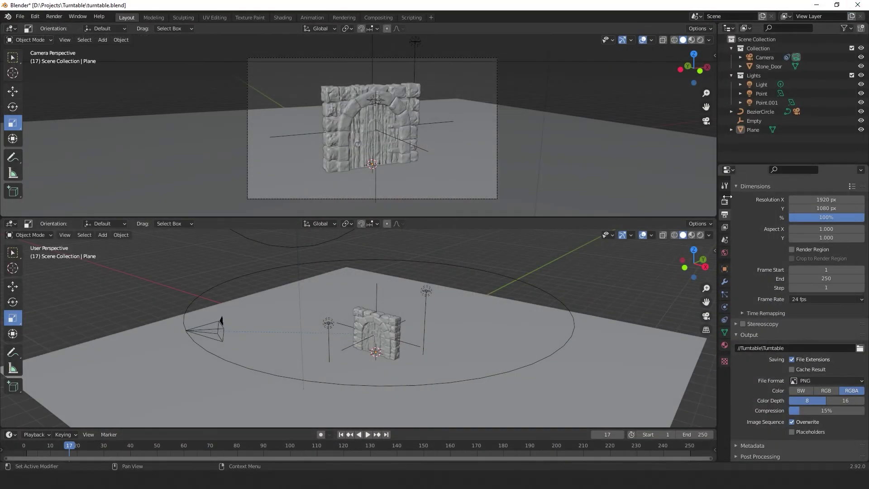
Make the floor plane a shadow catcher, render a test image to check it, and close the render
{"action": "left_click", "coordinate": [616, 345]}
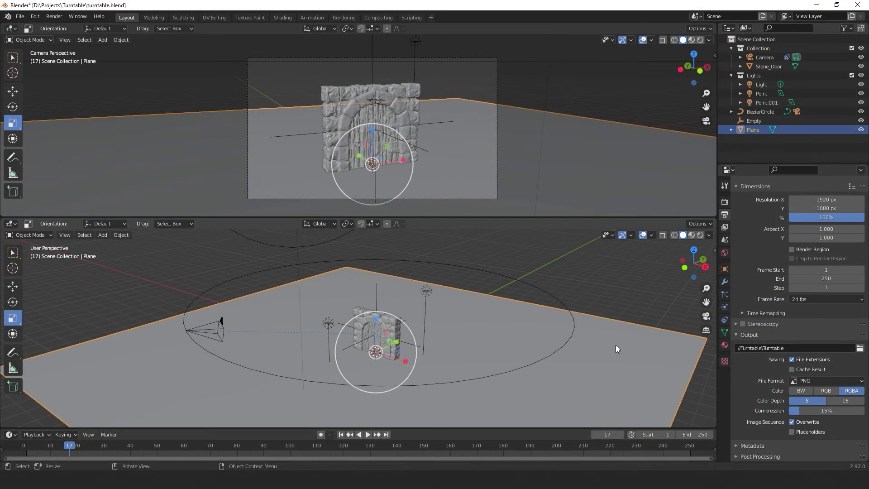
{"action": "left_click", "coordinate": [725, 269]}
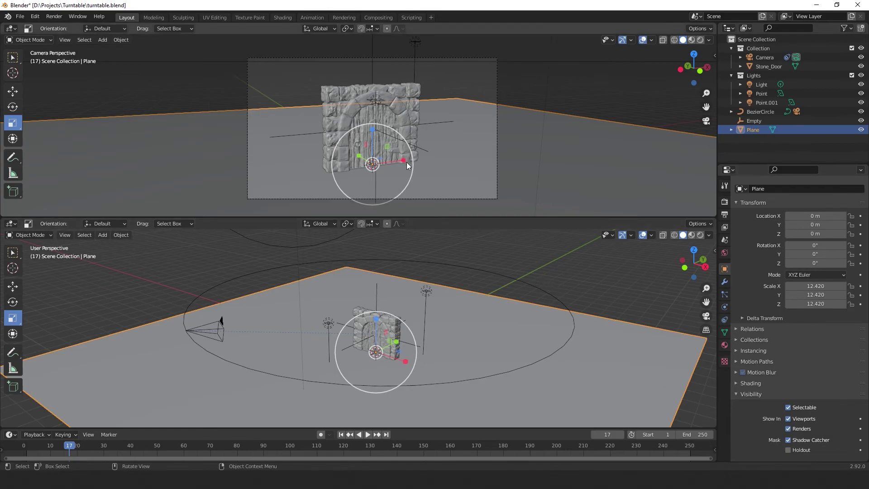
{"action": "key", "text": "F12"}
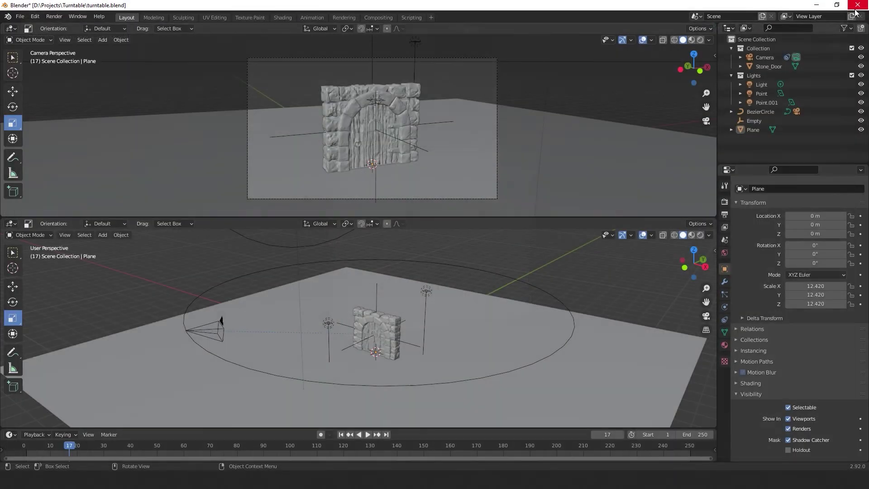
{"action": "left_click", "coordinate": [854, 7]}
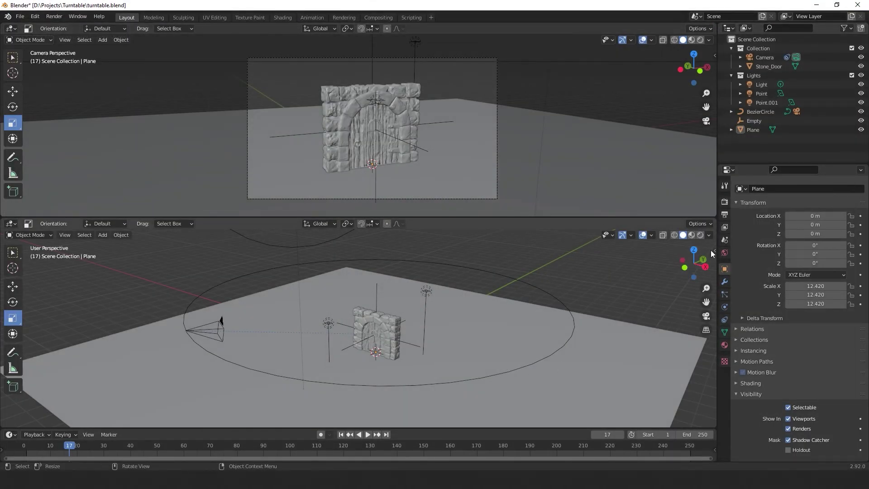
Enable the transparent background in the film render settings
{"action": "left_click", "coordinate": [724, 202]}
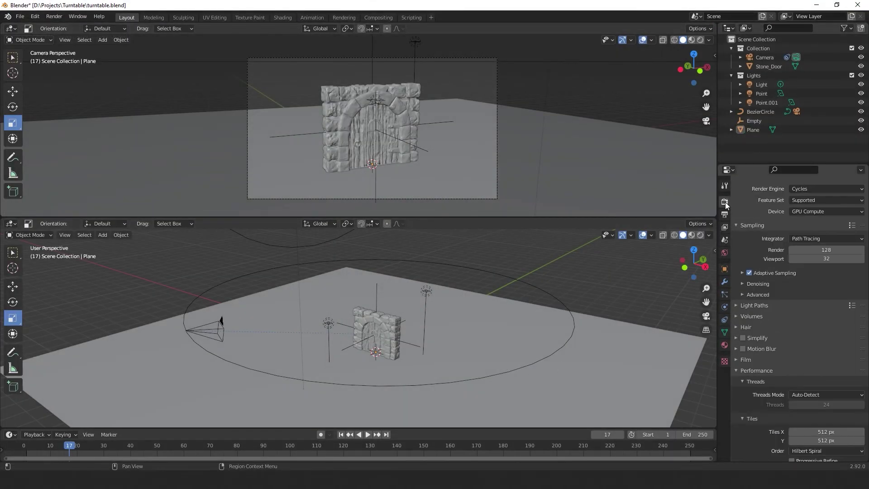
{"action": "left_click", "coordinate": [736, 359]}
{"action": "left_click", "coordinate": [752, 426]}
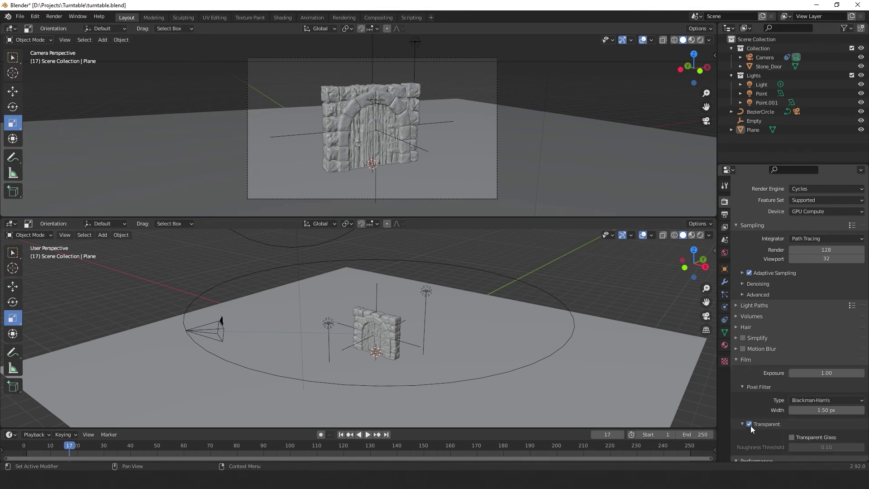
Render a test image of the door with the transparent background and close the render
{"action": "key", "text": "F12"}
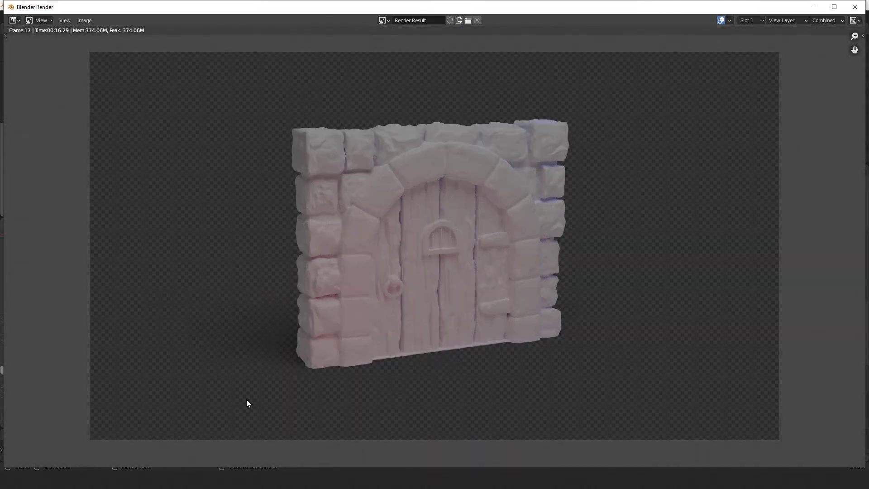
{"action": "left_click", "coordinate": [855, 7]}
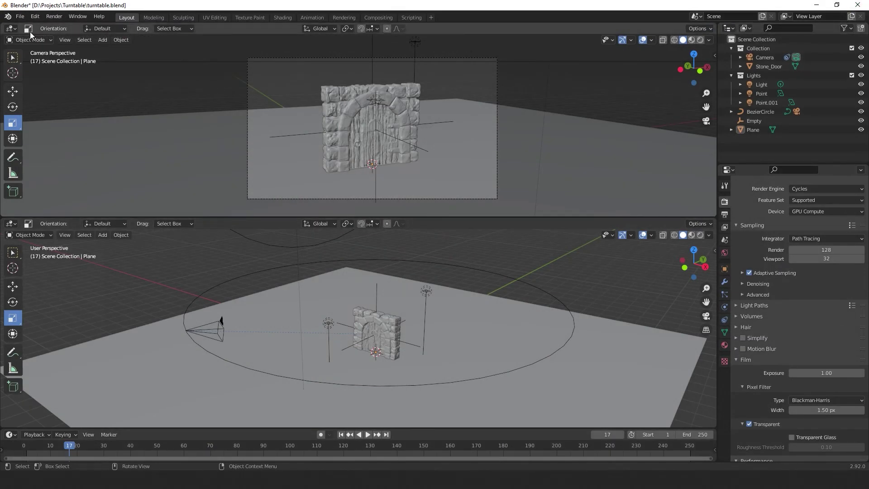
Import the Apple_Barrel.OBJ model and scale it uniformly to about the height of the stone door
{"action": "left_click", "coordinate": [20, 17]}
{"action": "mouse_move", "coordinate": [52, 135]}
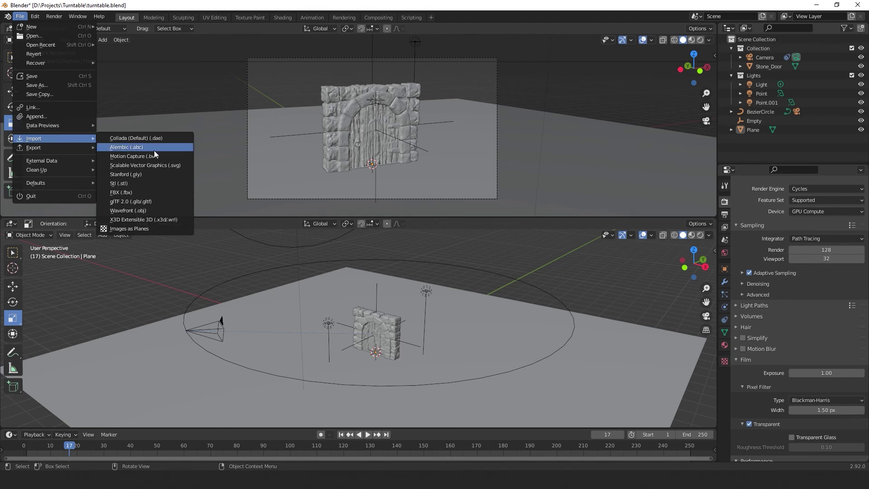
{"action": "left_click", "coordinate": [174, 213]}
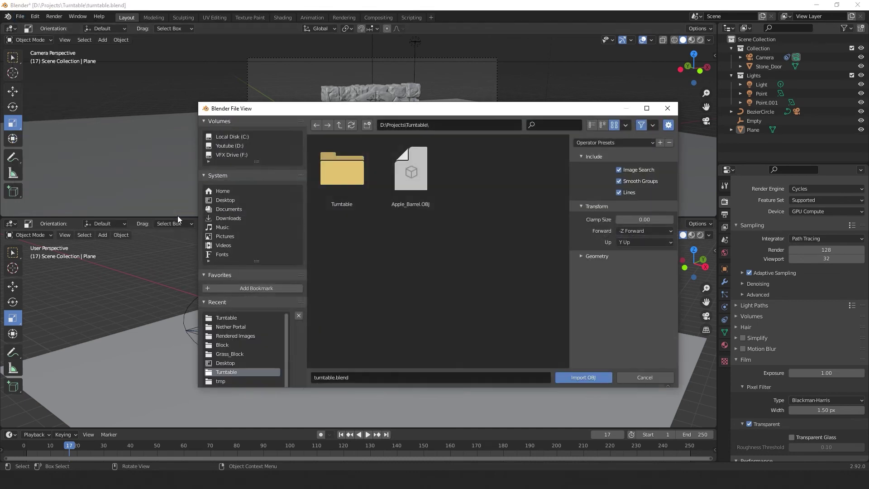
{"action": "double_click", "coordinate": [411, 181]}
{"action": "key", "text": "s"}
{"action": "left_click", "coordinate": [388, 347]}
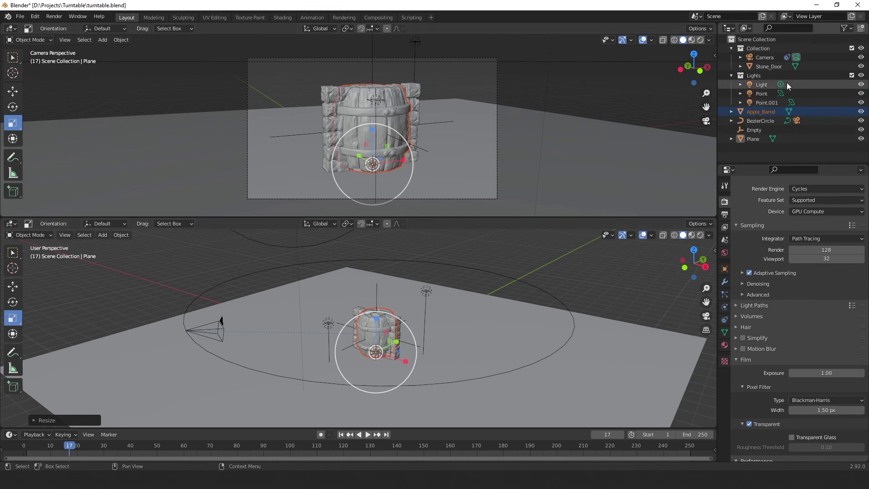
Show the render-visibility toggles in the outliner, deselect everything, and hide the stone door from the viewport and renders
{"action": "left_click", "coordinate": [850, 29]}
{"action": "key", "text": "alt+a"}
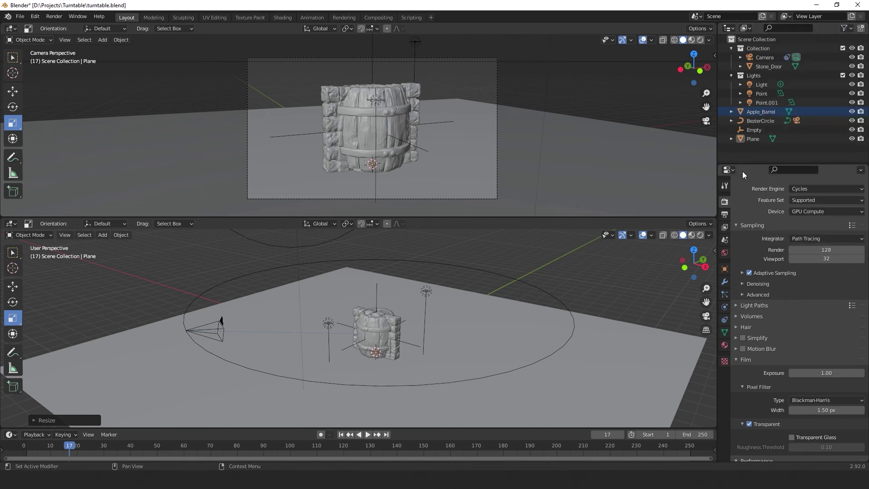
{"action": "left_click", "coordinate": [852, 67]}
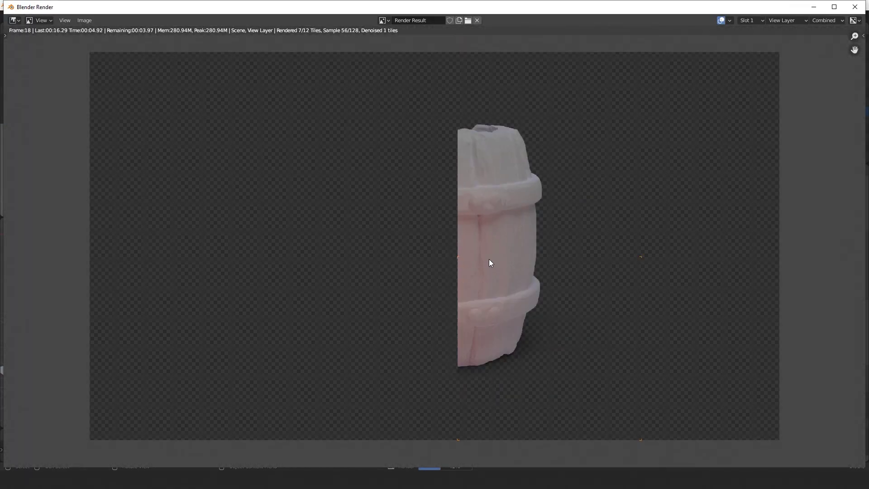